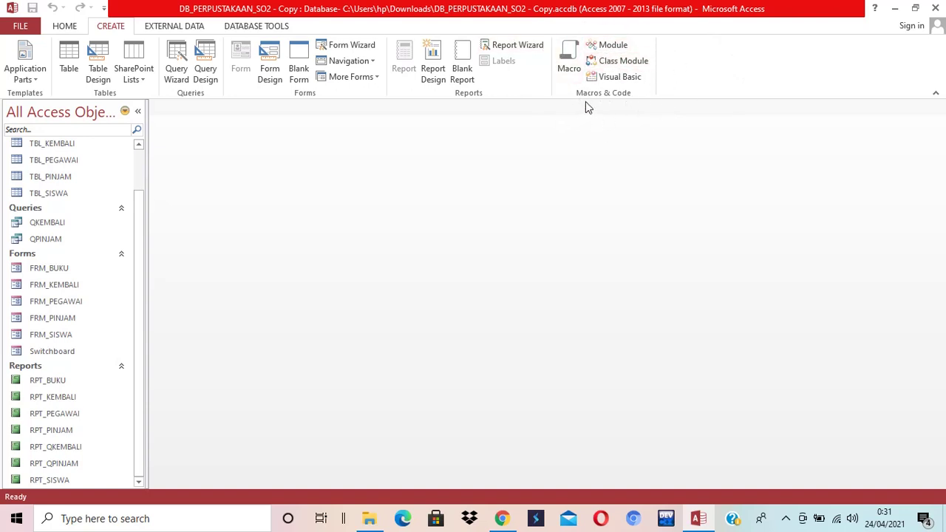
Create a new macro and add a MessageBox action to it
left_click(563, 68)
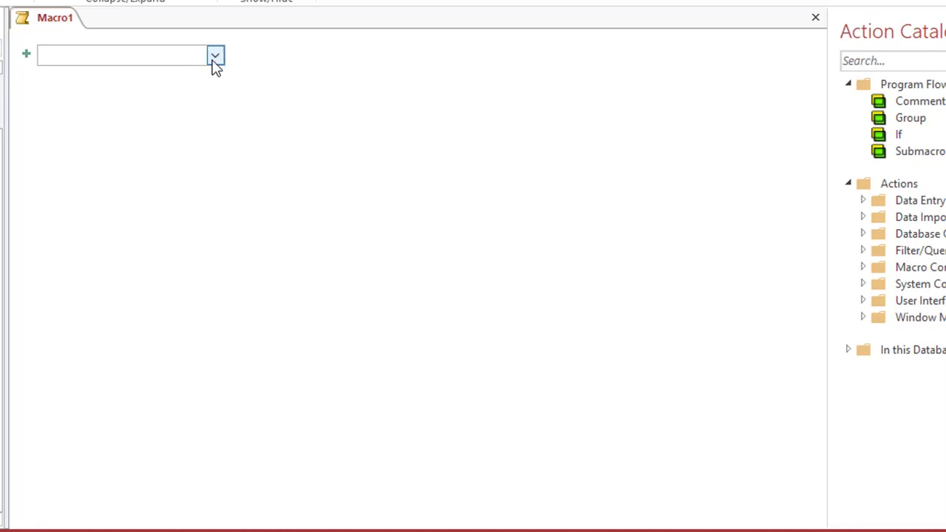
left_click(214, 59)
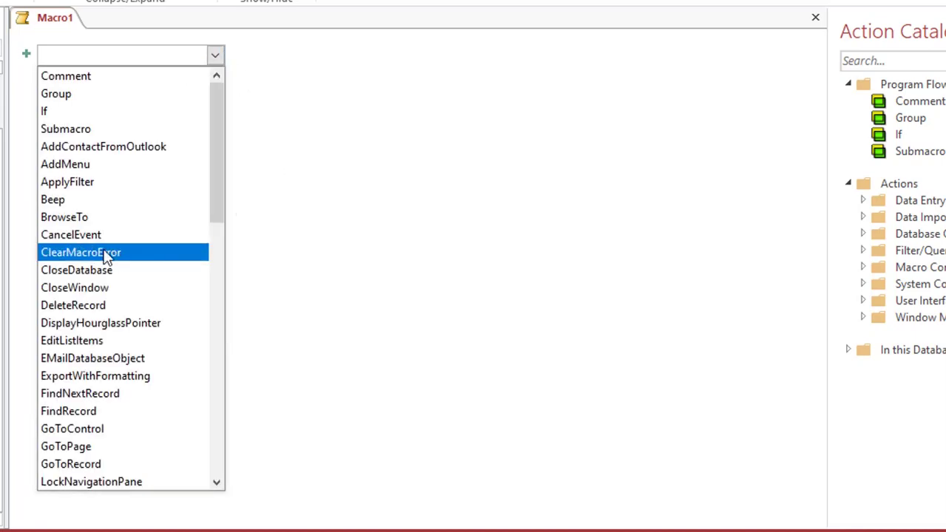
scroll(111, 244, "down", 1)
scroll(113, 244, "down", 2)
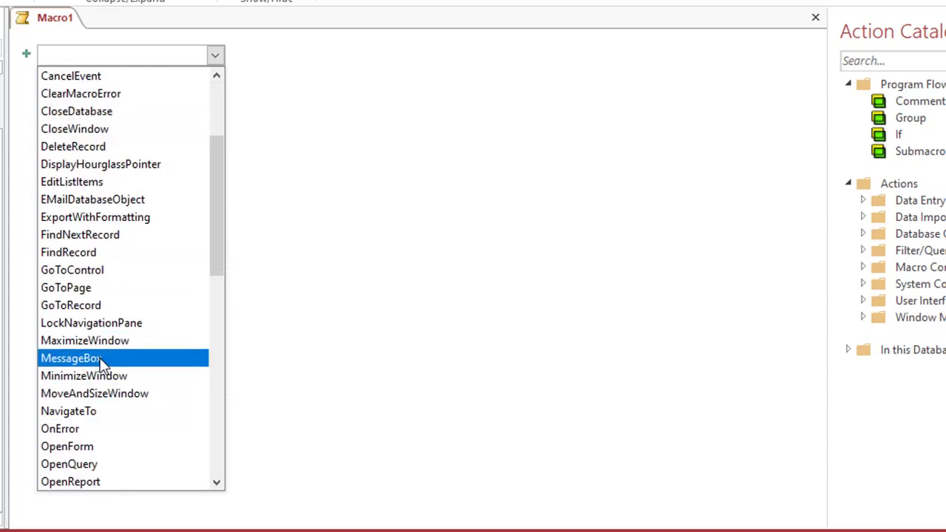
left_click(102, 359)
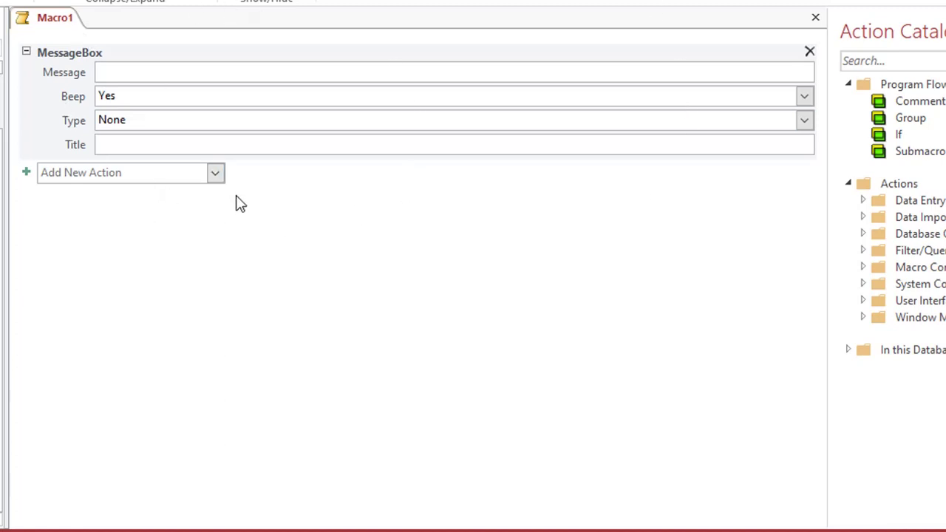
Set the MessageBox message text to "Pastikan data terisi dengan baik dan benar ... !!"
left_click(172, 74)
type("Pastikan data terisi de")
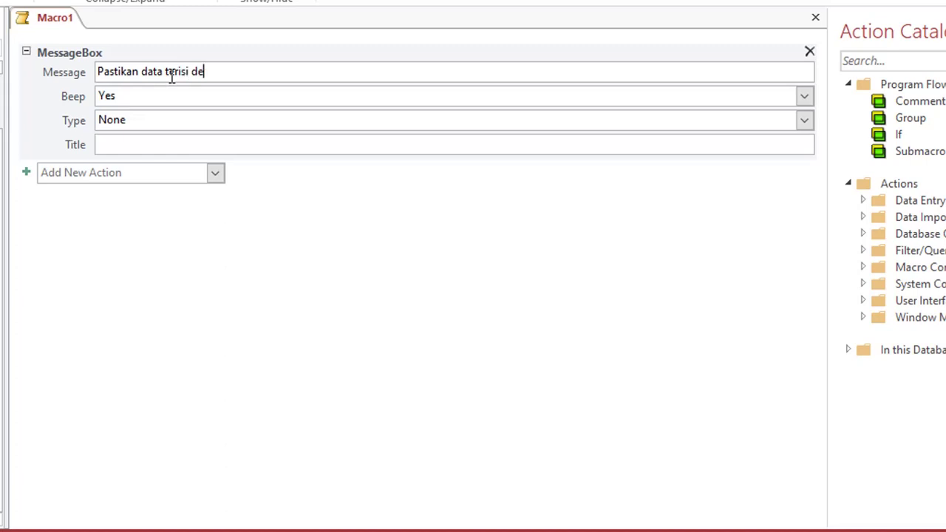
type("ngan baik dan benar")
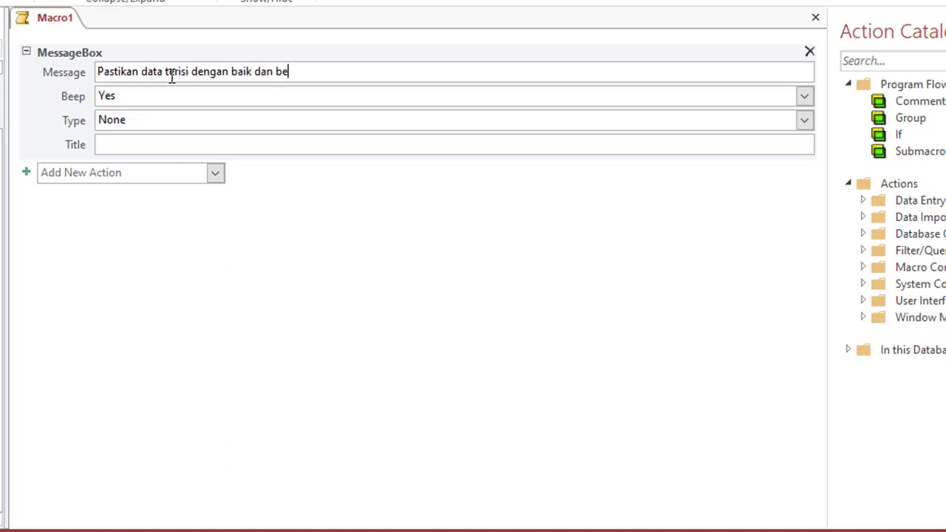
type(" ... !!")
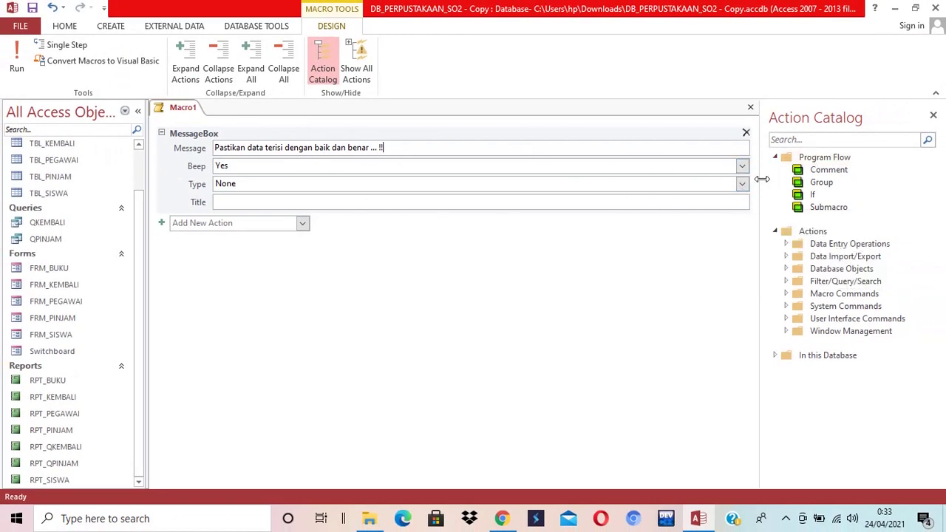
Set the message box type to Information and its title to "Pesan Input"
left_click(741, 184)
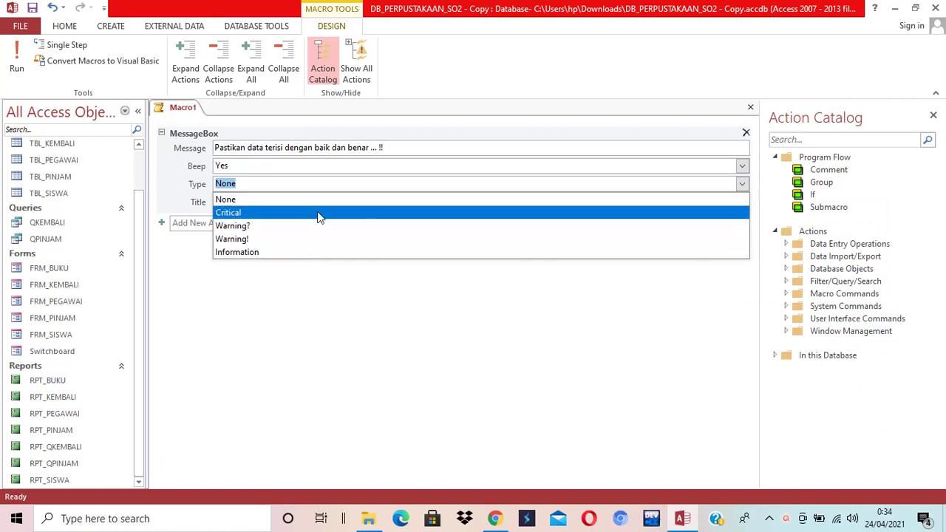
left_click(267, 256)
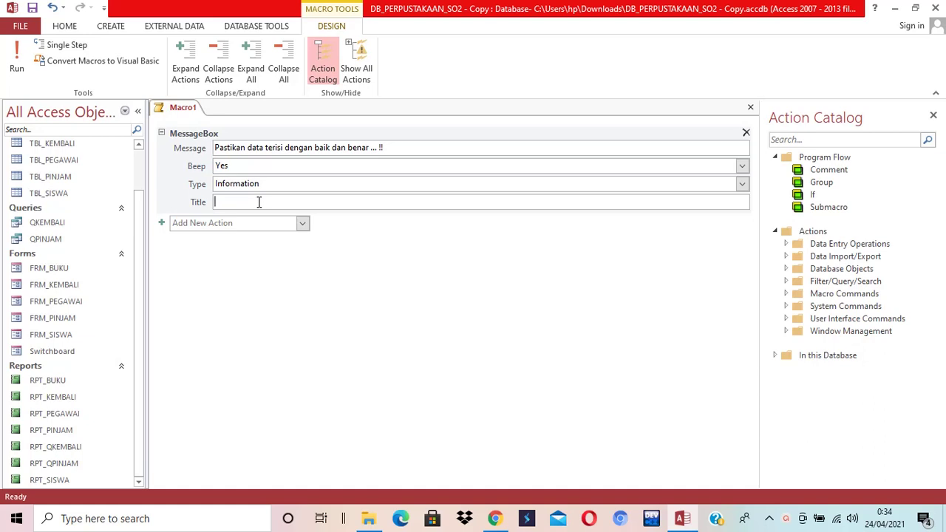
type("Pesan Input")
Run the macro, saving it as MC_Message1 when required, and dismiss its message box
left_click(20, 67)
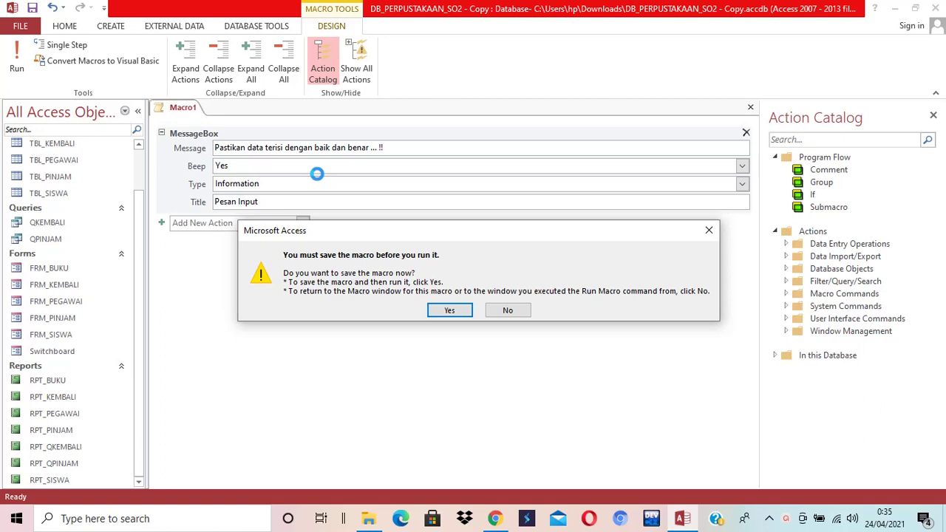
left_click(448, 311)
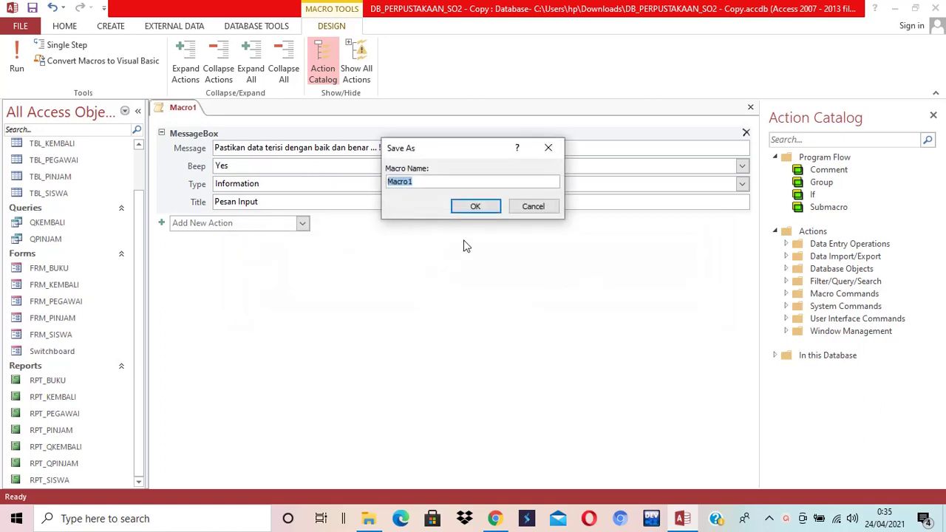
type("MC")
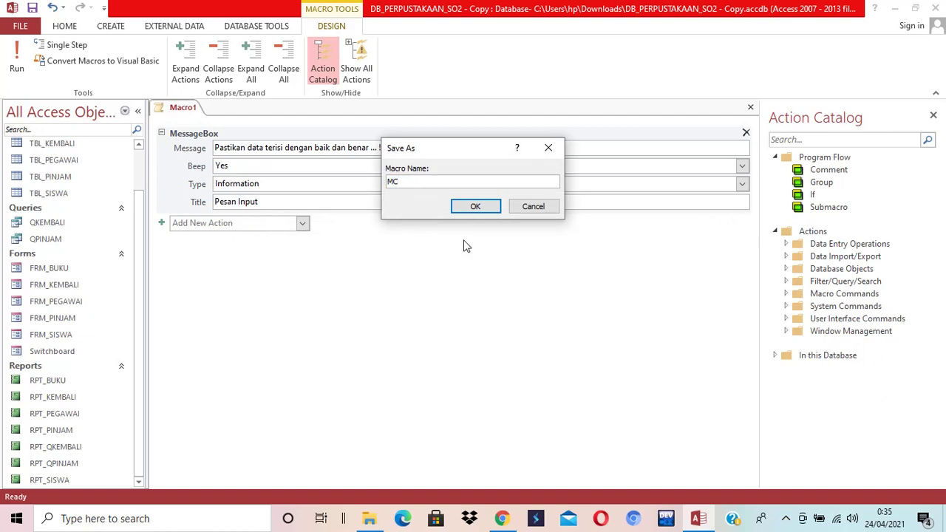
type("_S")
key("BackSpace")
type("Message1")
key("Return")
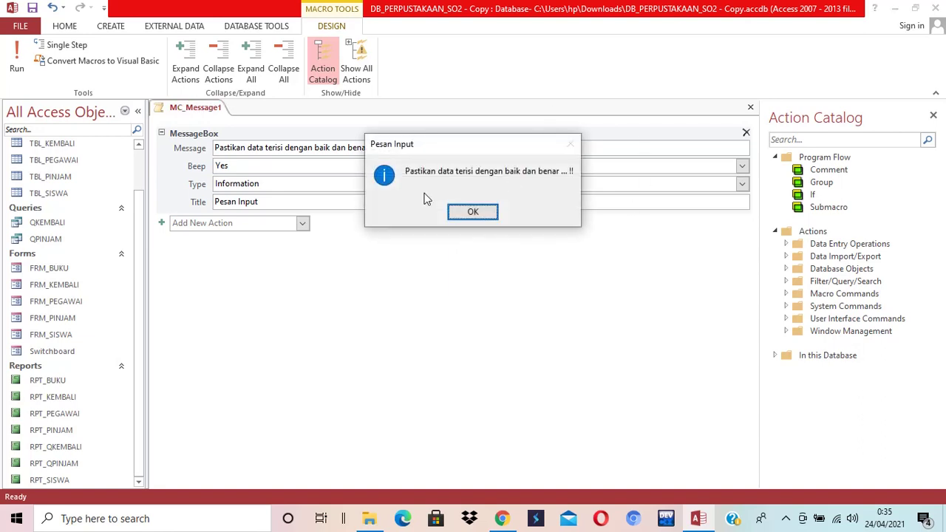
left_click_drag(458, 152, 528, 170)
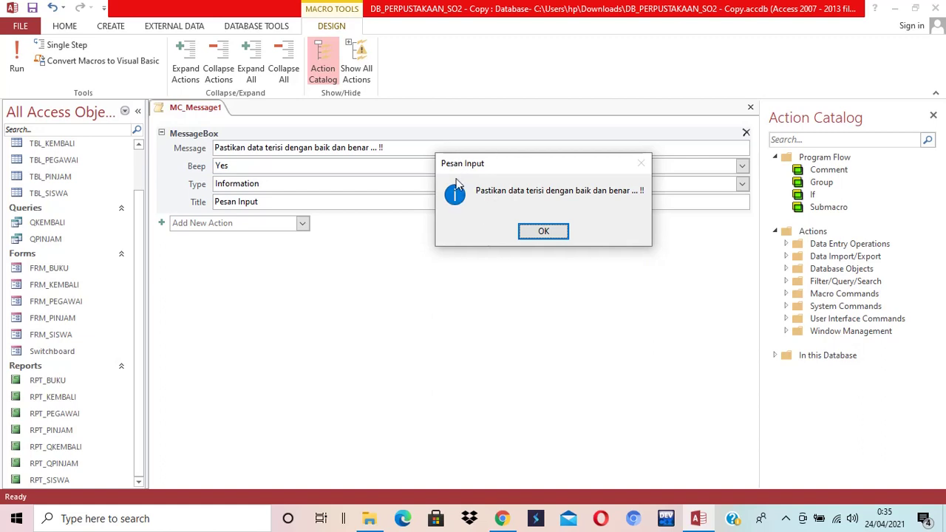
left_click(543, 232)
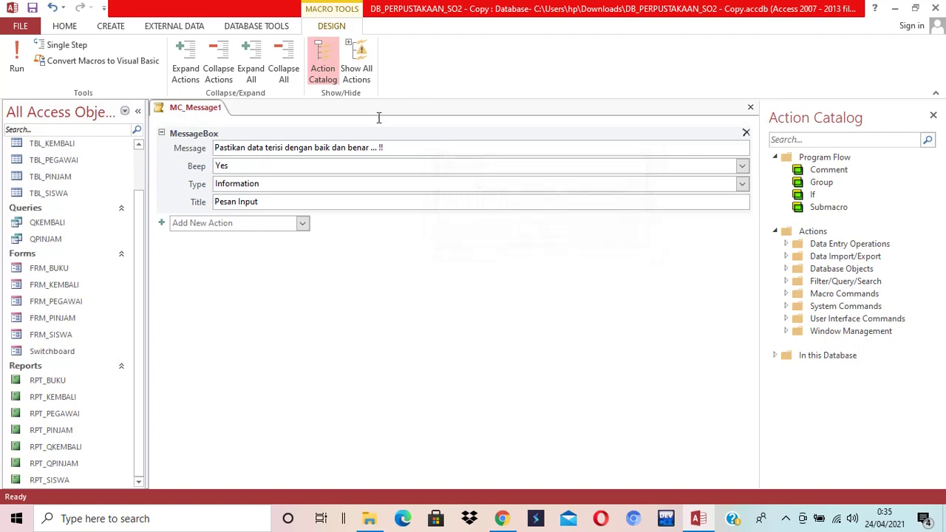
Create a second macro and add a MessageBox action to it
scroll(74, 394, "down", 1)
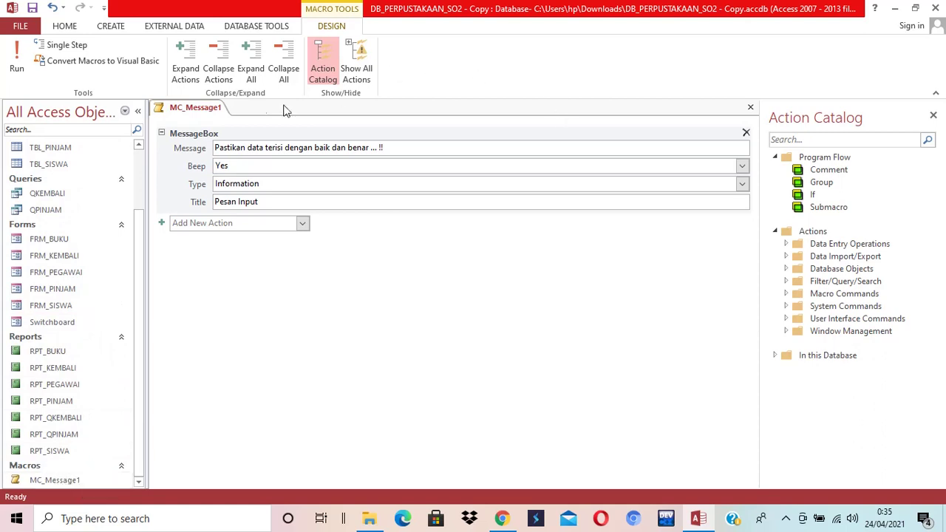
right_click(200, 113)
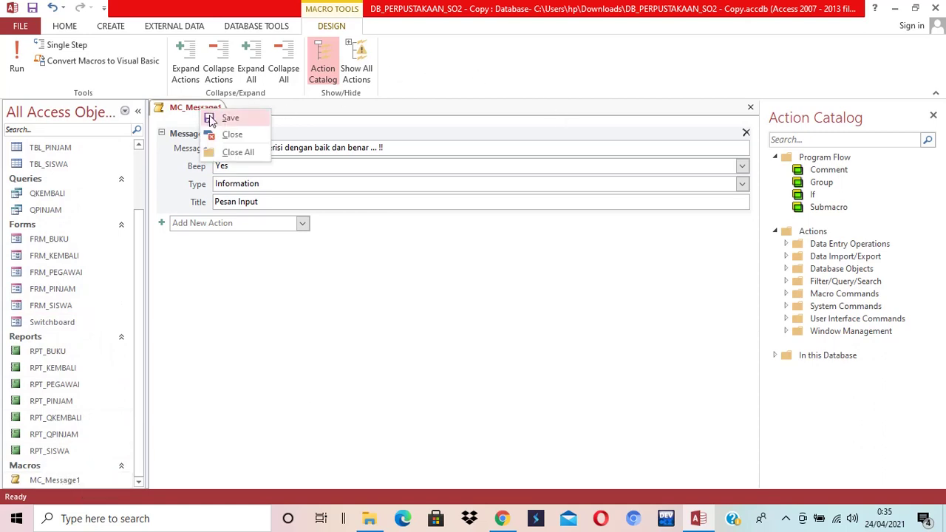
left_click(110, 26)
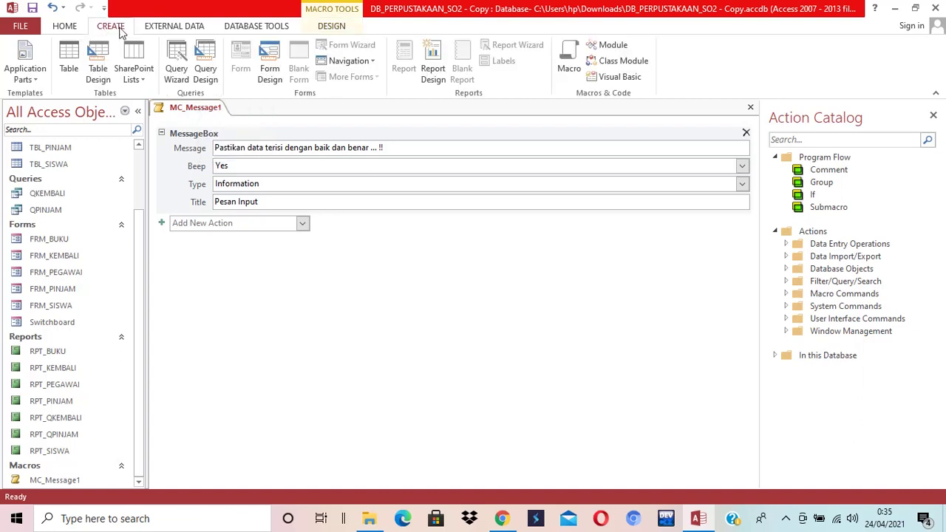
left_click(569, 60)
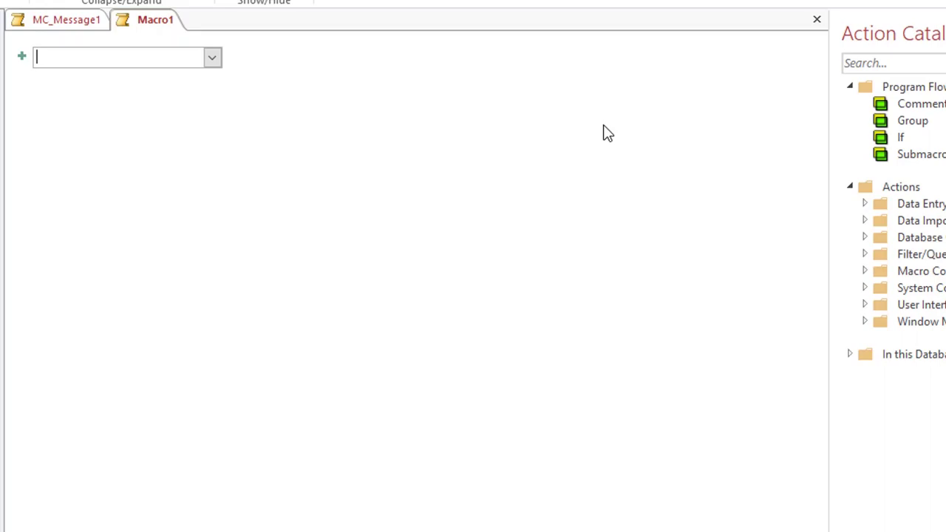
left_click(213, 58)
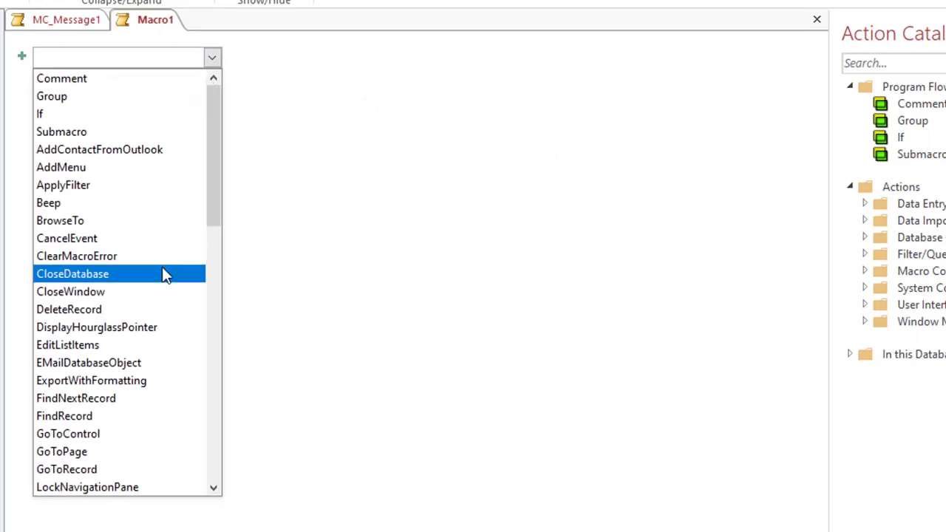
scroll(163, 268, "down", 2)
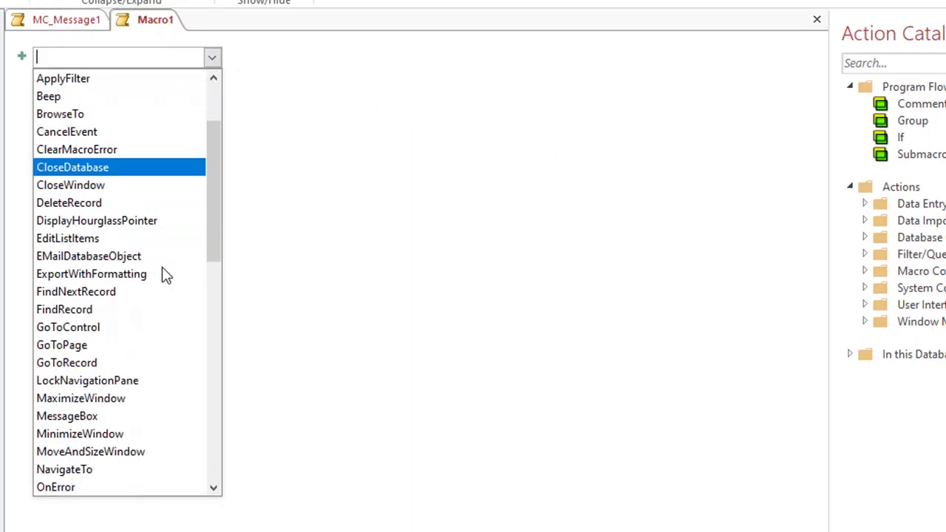
left_click(131, 419)
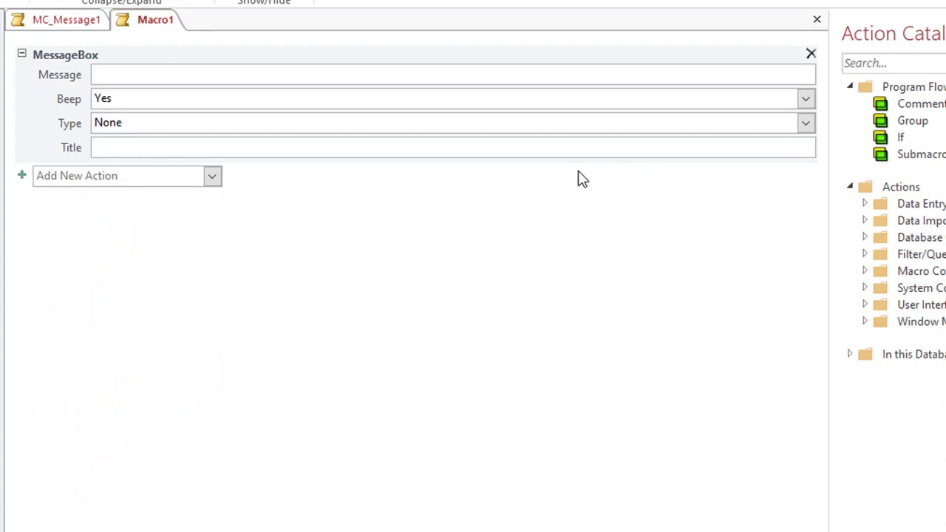
Set the new macro's message text to "Data Berhasil Disimpan .. !!"
type("Data Anda Su")
key("ctrl+shift+Left")
key("ctrl+shift+Left")
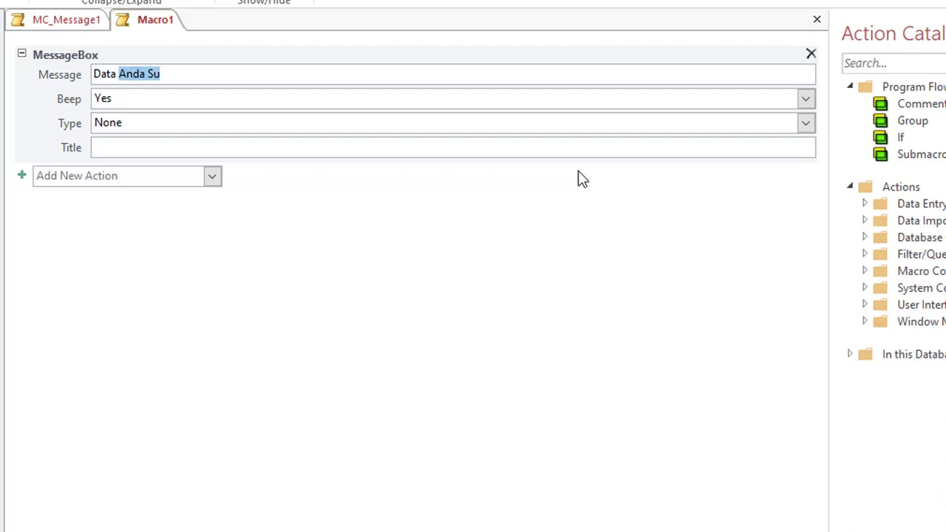
type("Sudah disim")
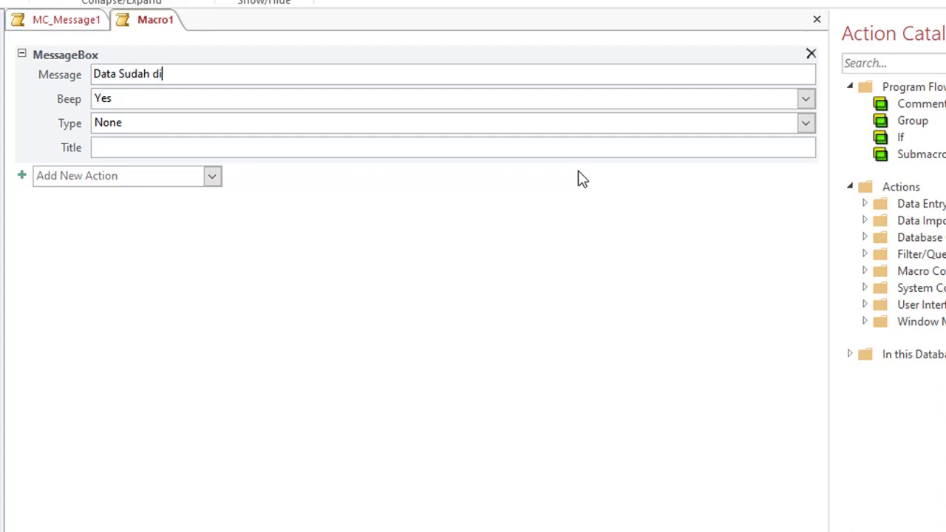
key("BackSpace")
key("BackSpace")
key("BackSpace")
key("BackSpace")
key("BackSpace")
key("ctrl+shift+Left")
type("Berhasi")
type("Disimpan .. !!")
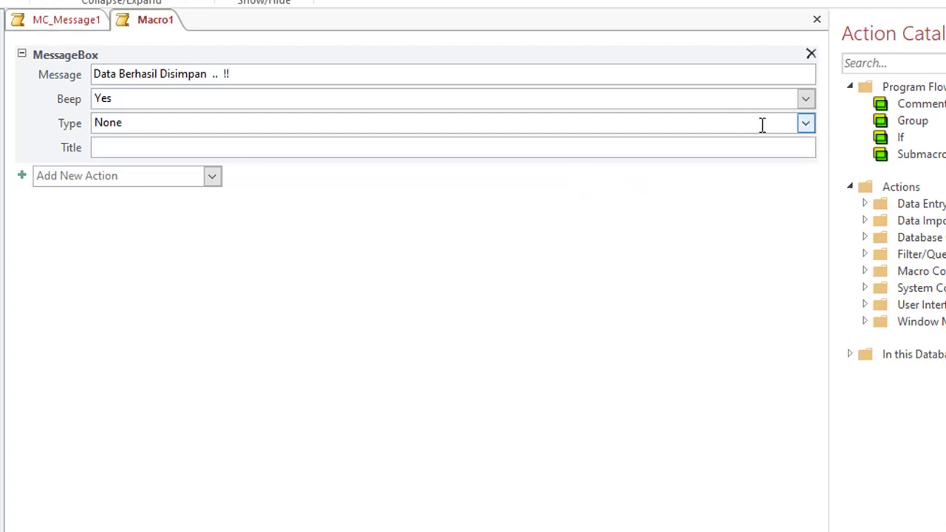
Set the second message box's type to Information and its title to "Pesan Simpan"
left_click(805, 124)
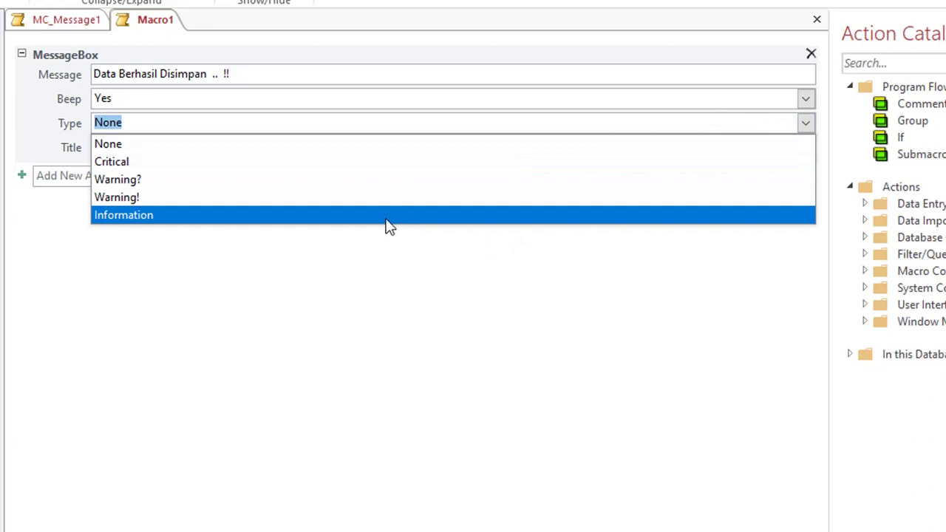
left_click(388, 217)
left_click(170, 151)
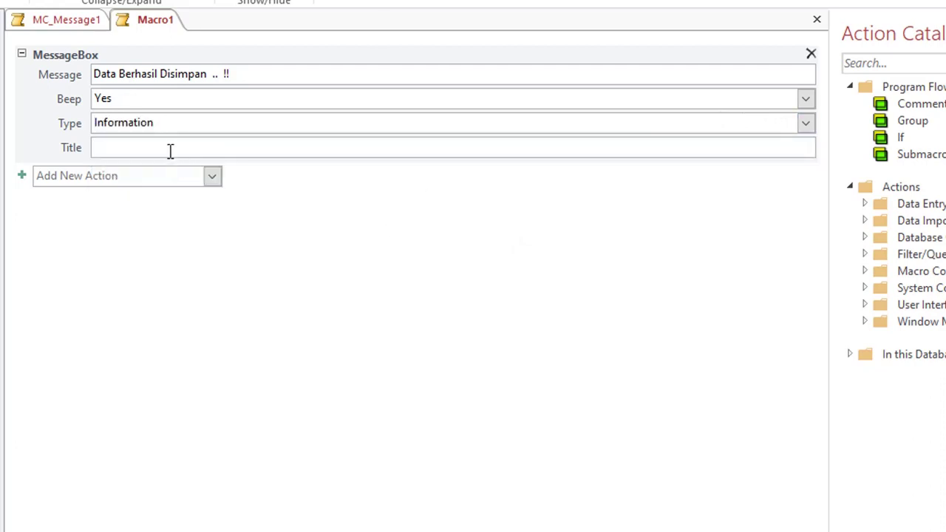
type("Pesan Simpan")
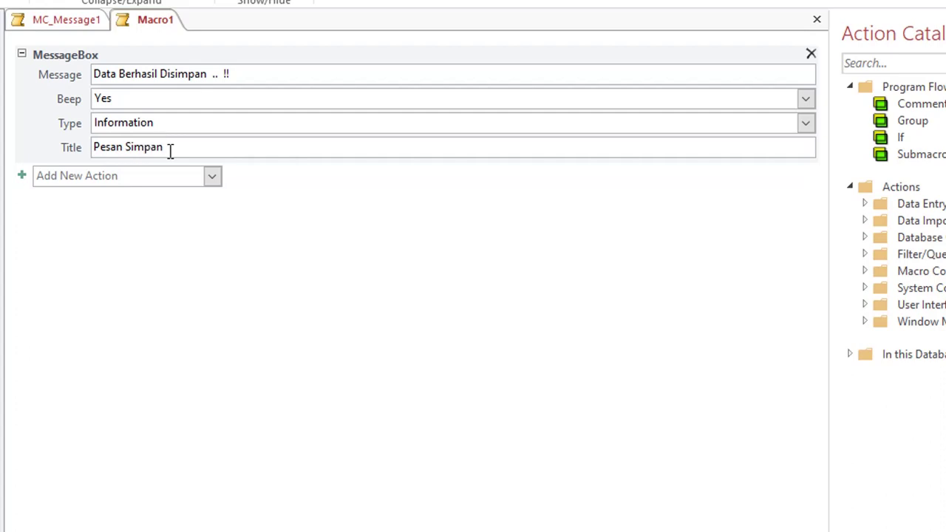
Save the second macro under the name MC_Message2
right_click(150, 30)
left_click(168, 38)
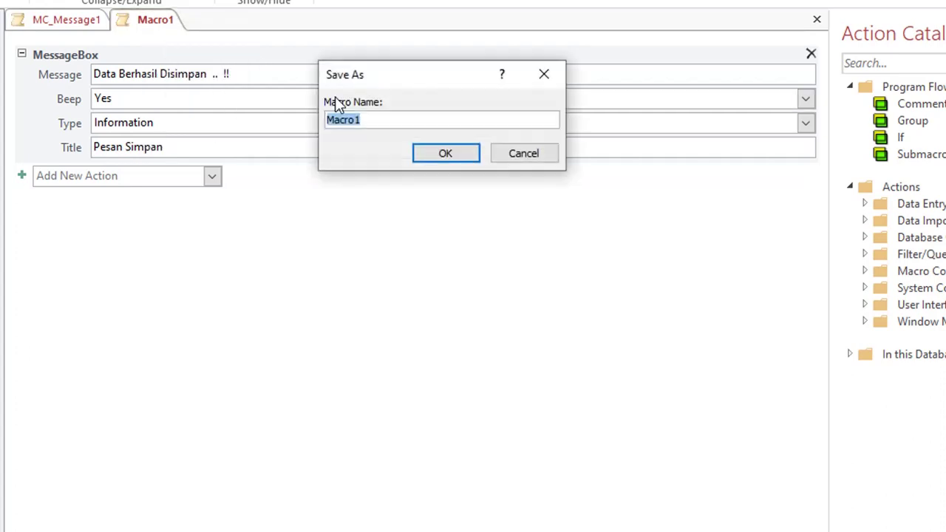
type("MC_Messag")
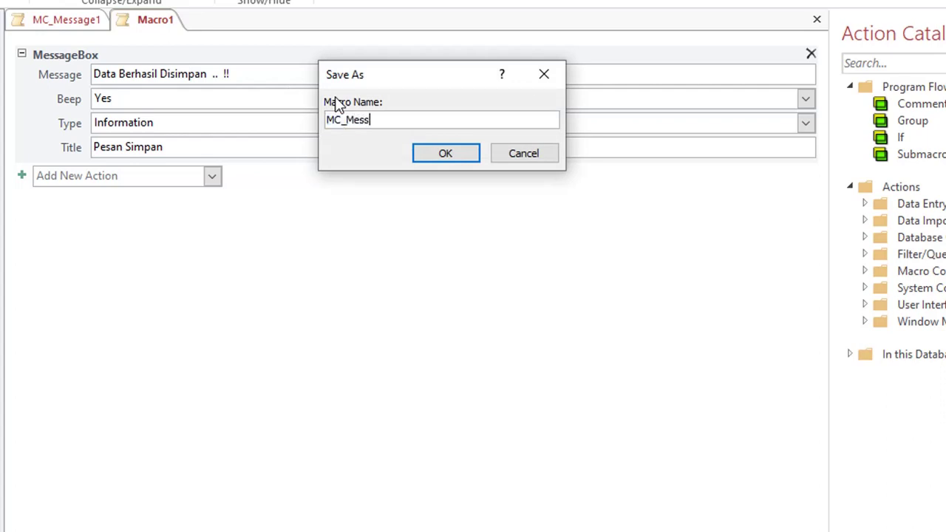
type("e")
type("2")
key("Return")
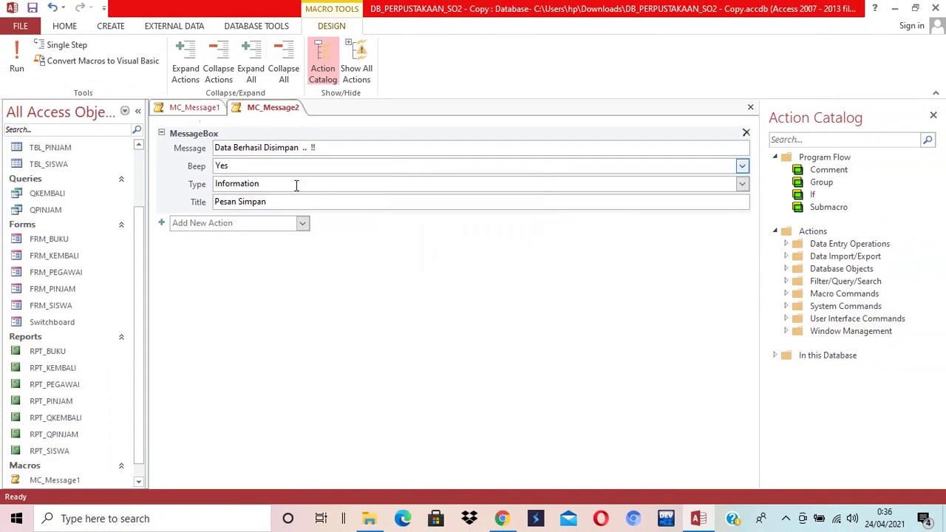
Run MC_Message2, dismiss its message box and close the macro
left_click(16, 62)
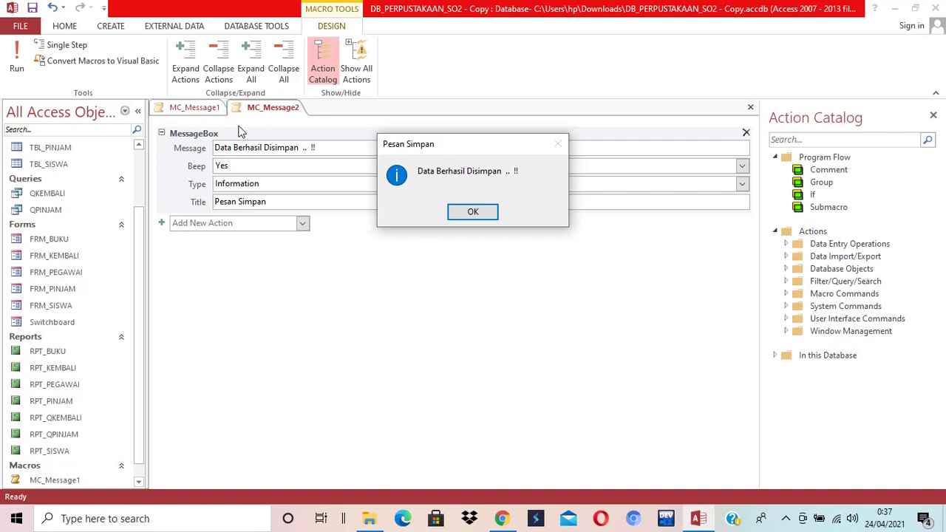
left_click(473, 212)
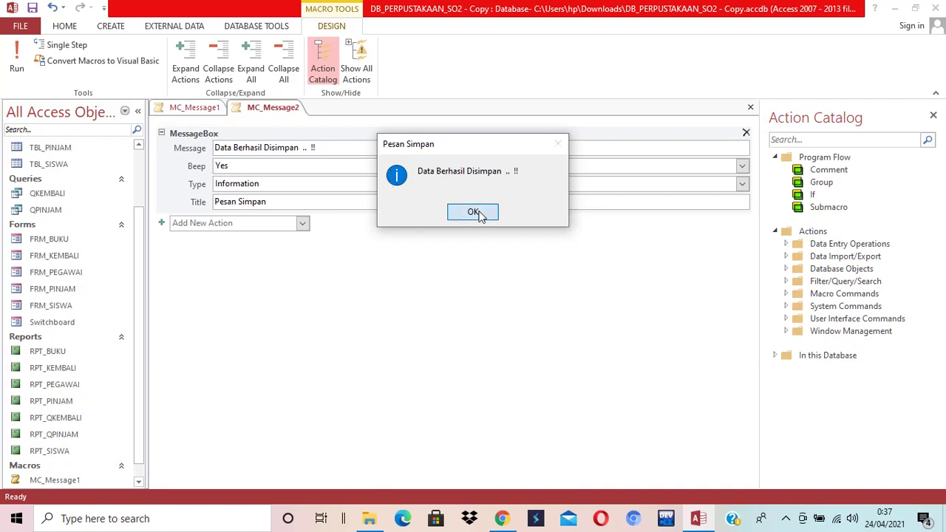
right_click(286, 111)
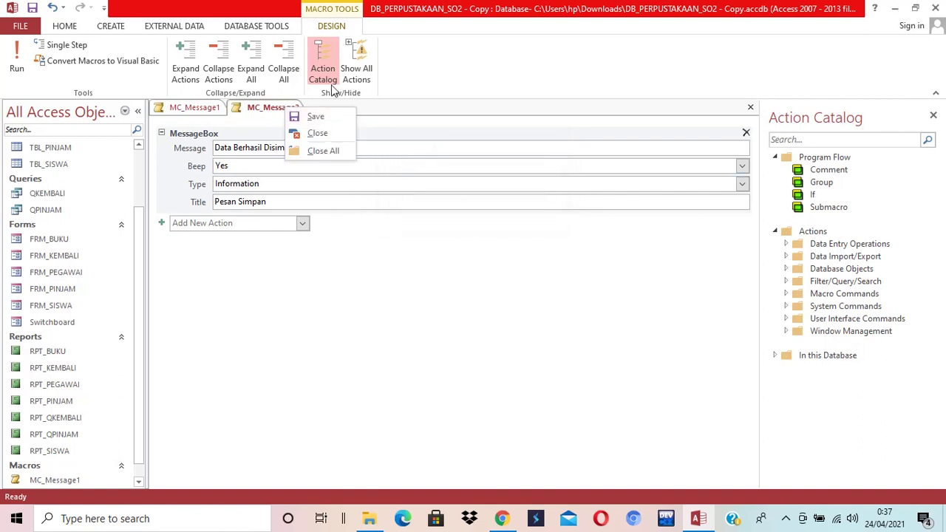
left_click(316, 134)
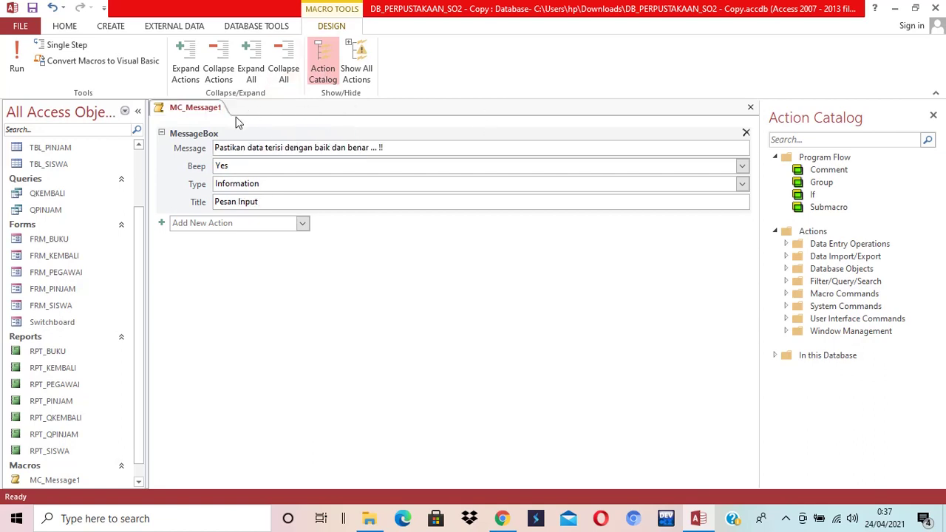
Close the MC_Message1 macro
right_click(206, 109)
left_click(235, 133)
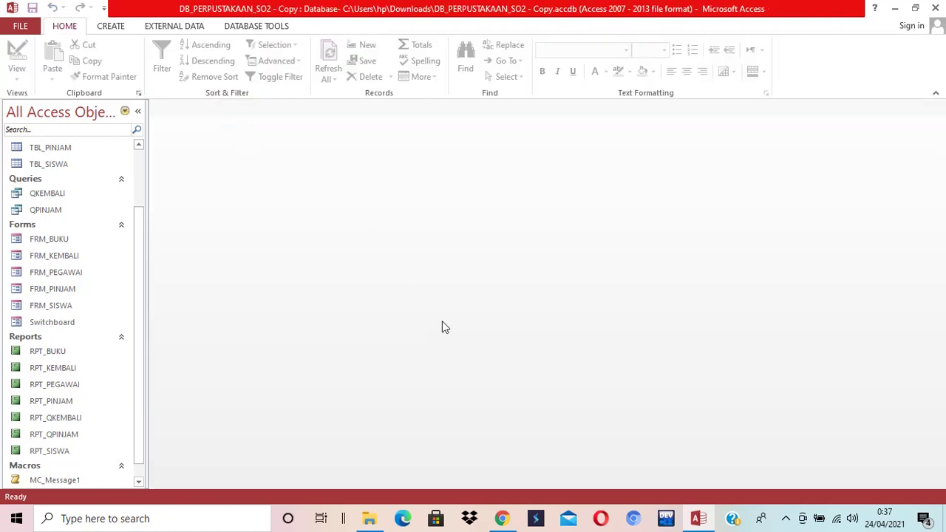
Open FRM_BUKU, add a blank record and examine the JENIS_BUKU choices before closing the form
scroll(141, 294, "down", 1)
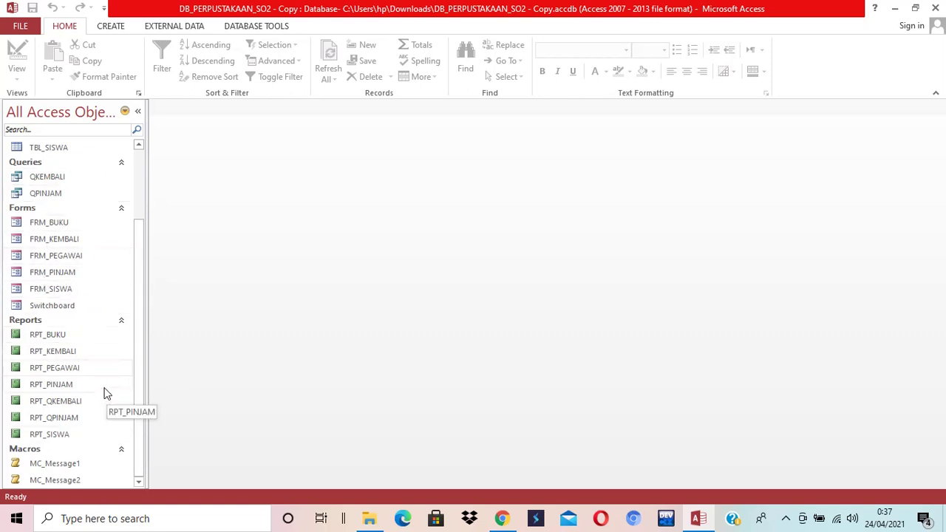
double_click(58, 224)
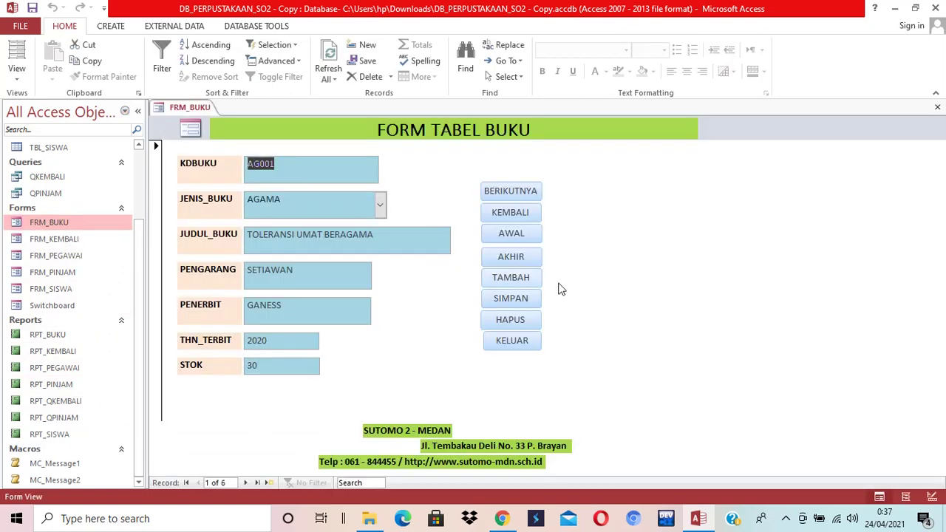
left_click(511, 281)
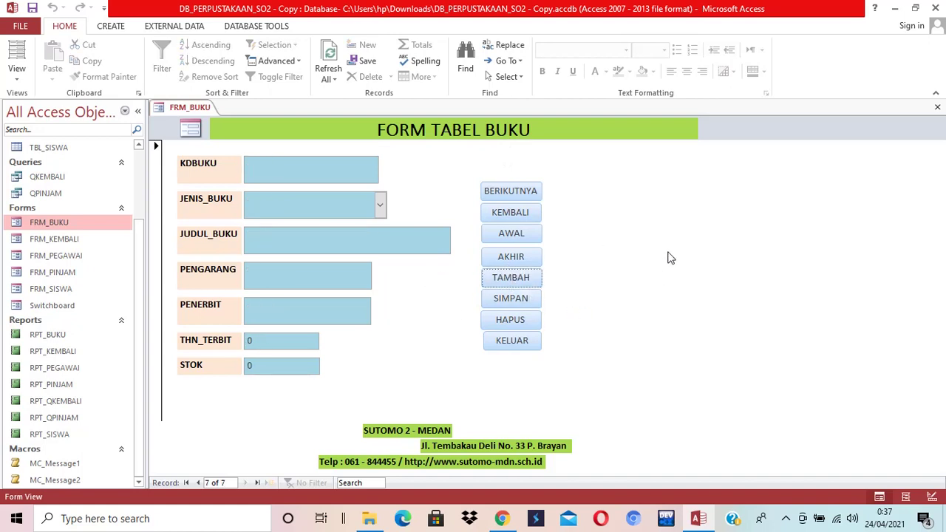
right_click(195, 124)
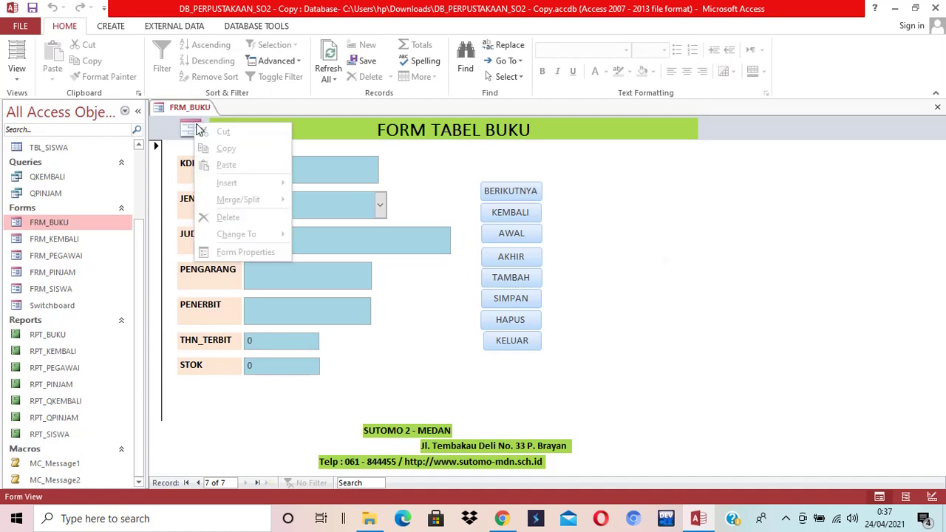
right_click(200, 111)
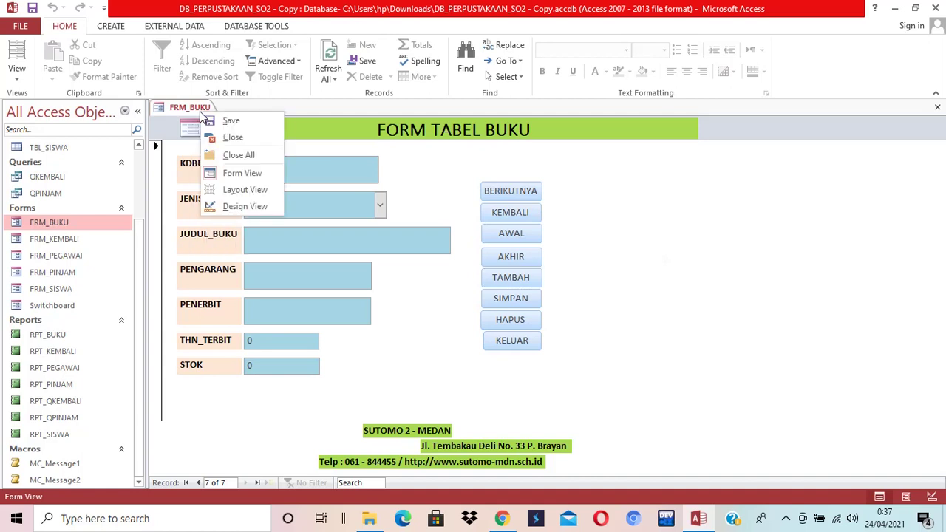
left_click(695, 288)
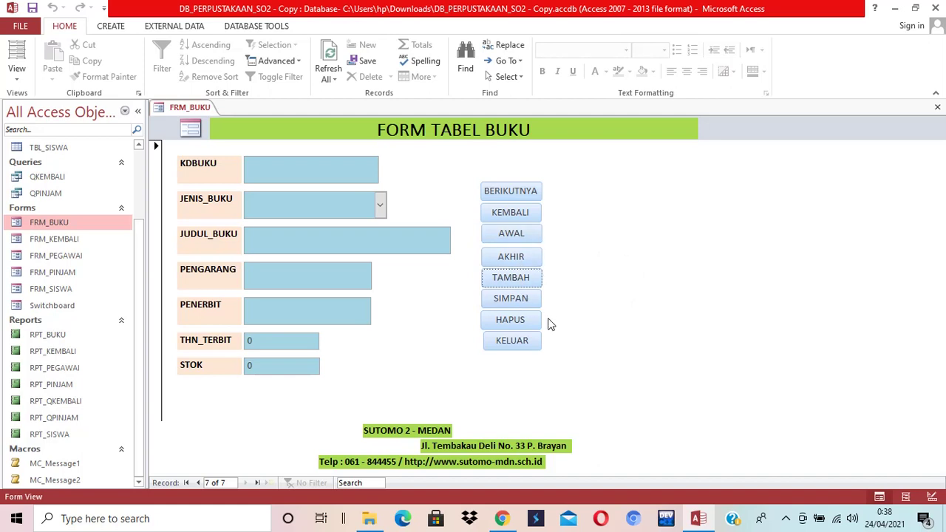
left_click(380, 205)
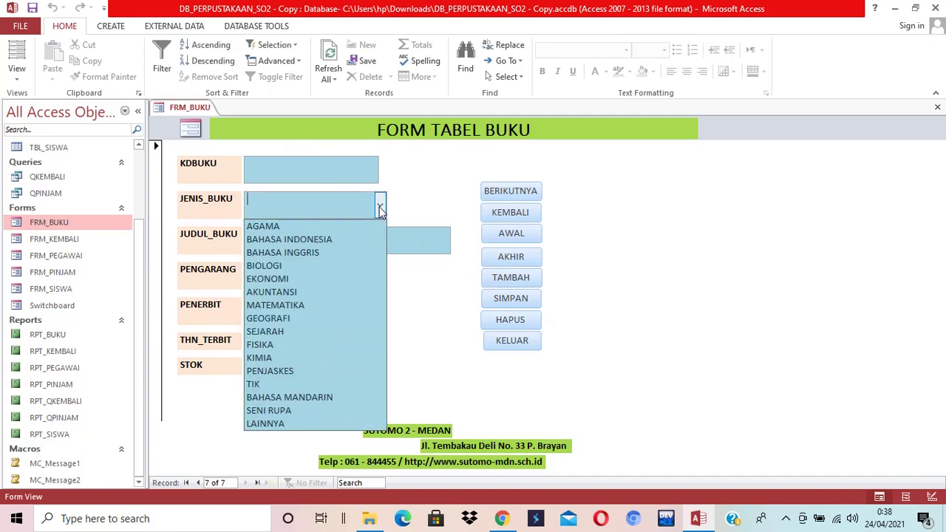
left_click(714, 246)
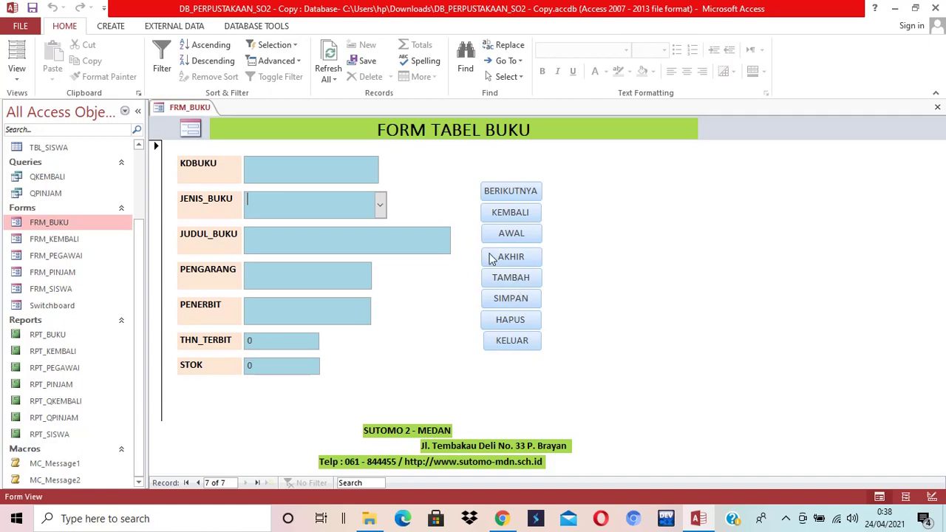
right_click(184, 108)
left_click(214, 129)
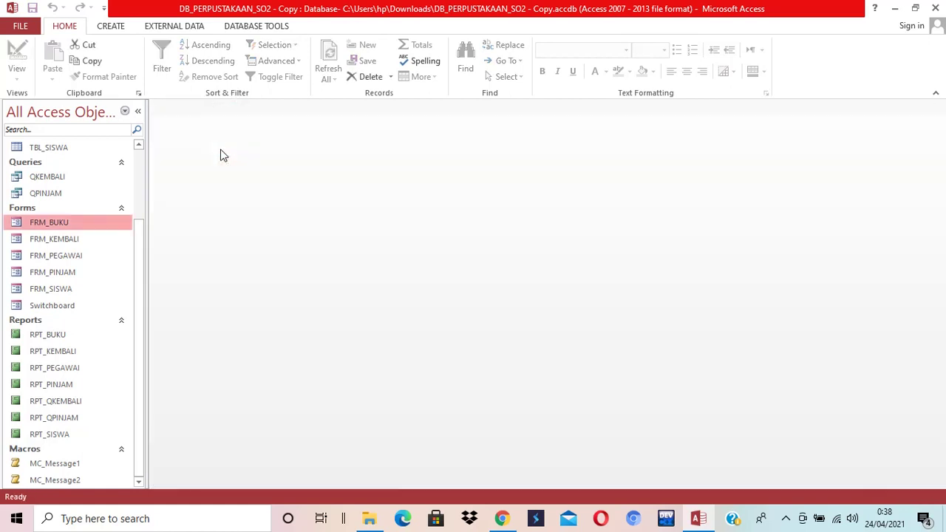
Open FRM_BUKU in Design View and select the AWAL command button
right_click(51, 223)
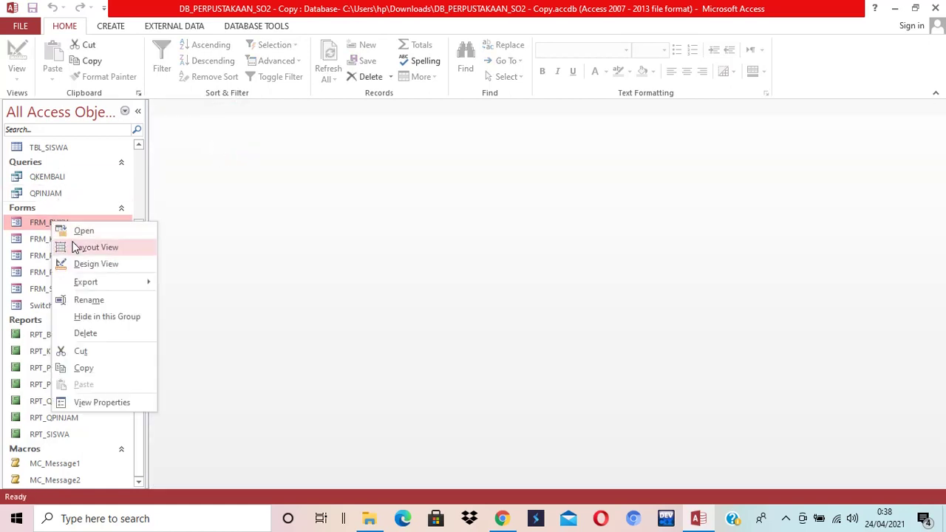
left_click(119, 264)
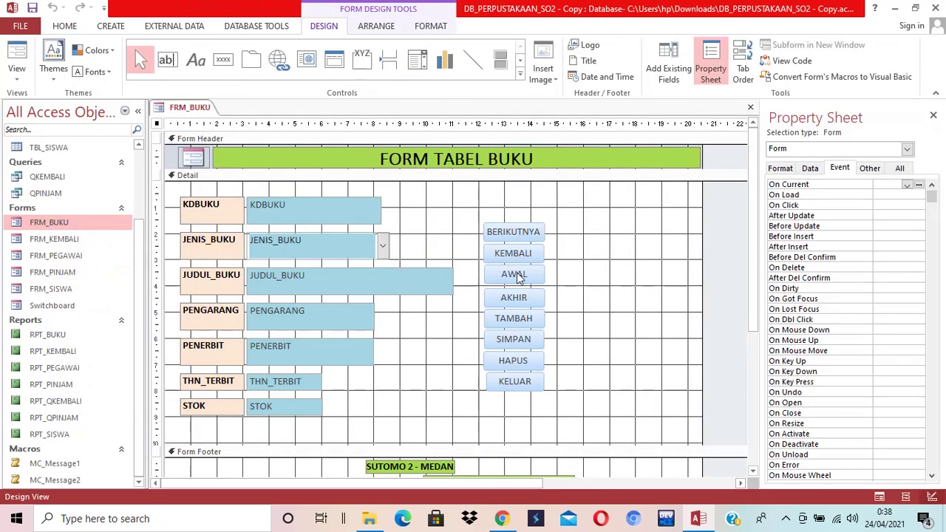
left_click(517, 276)
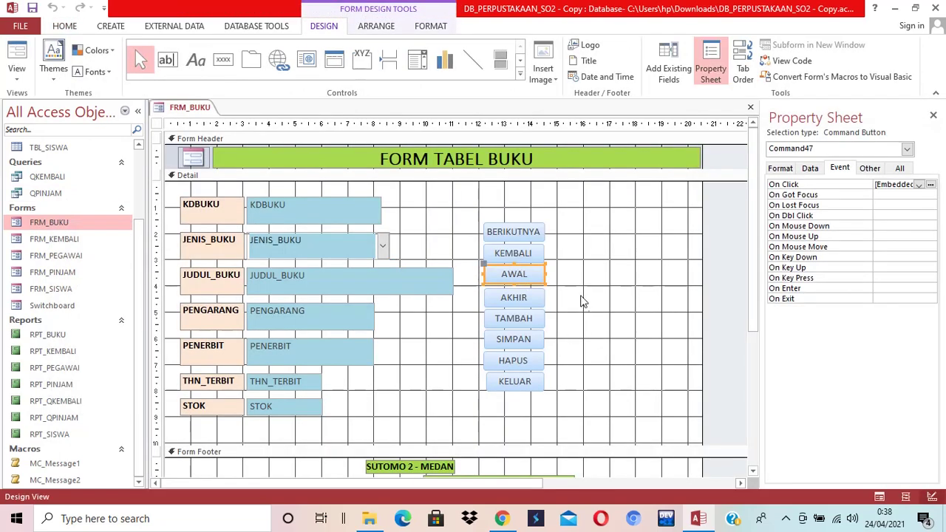
left_click(536, 298)
left_click(530, 327)
left_click(529, 281)
Examine the AWAL button's embedded On Click macro and its format properties
left_click(932, 185)
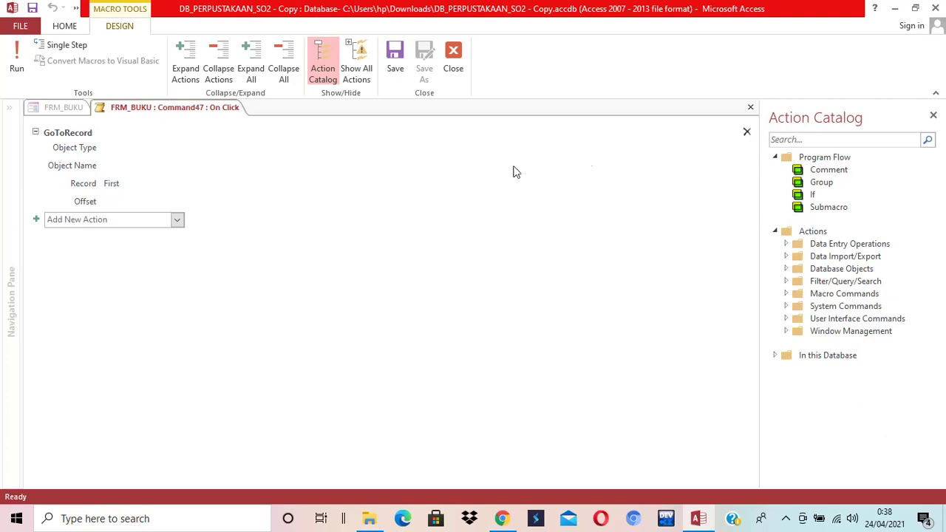
right_click(231, 107)
left_click(245, 134)
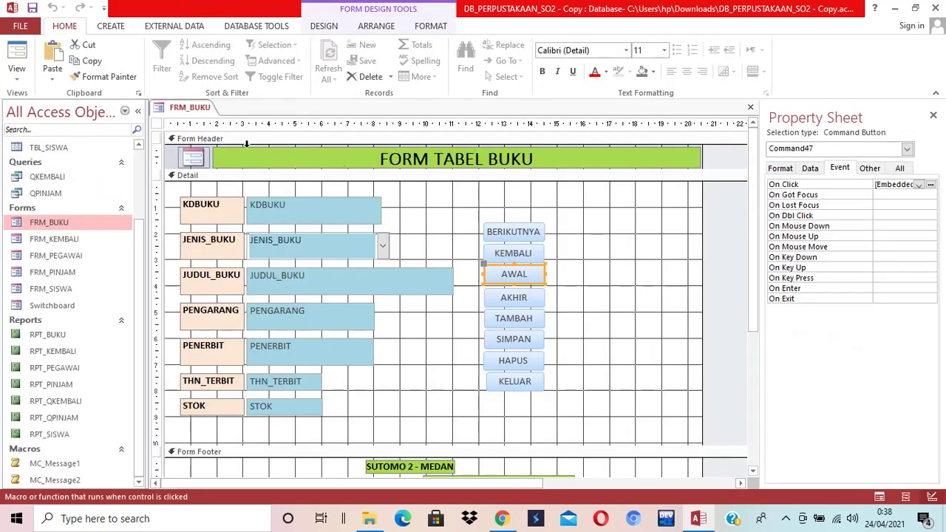
left_click(773, 171)
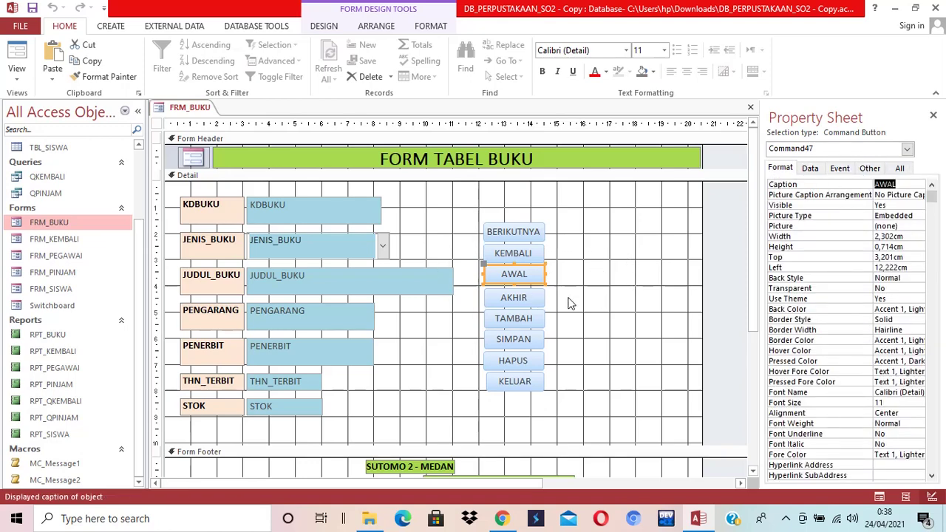
scroll(610, 323, "down", 2)
scroll(607, 315, "up", 2)
Assign the MC_Message1 macro to the AWAL button's On Dbl Click event
left_click(839, 170)
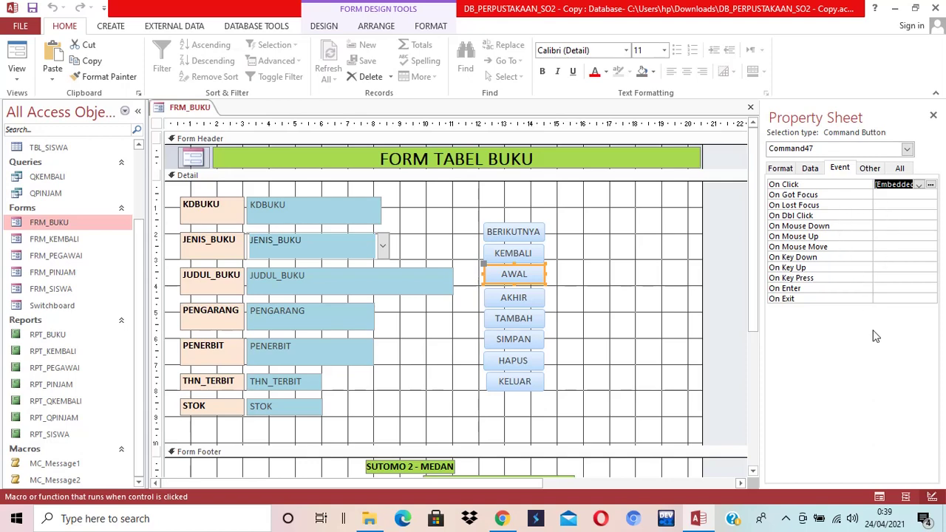
left_click(822, 216)
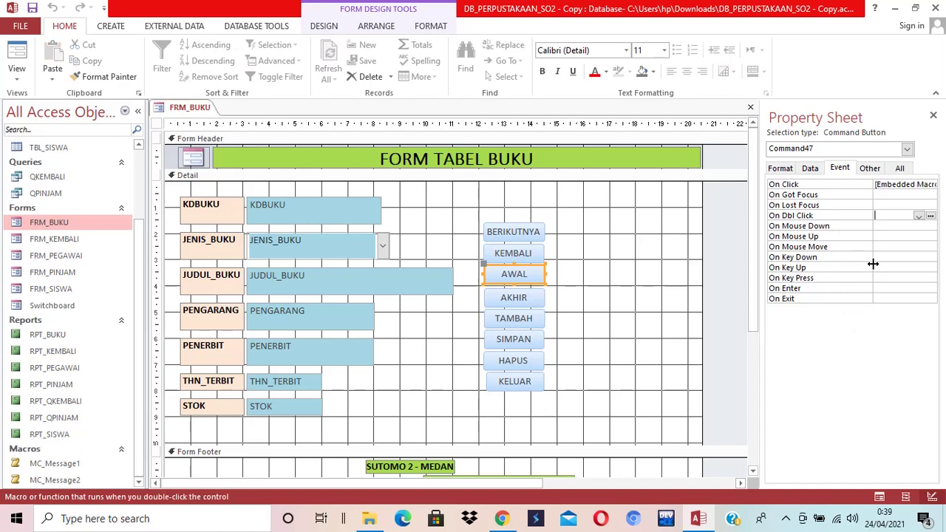
left_click(919, 217)
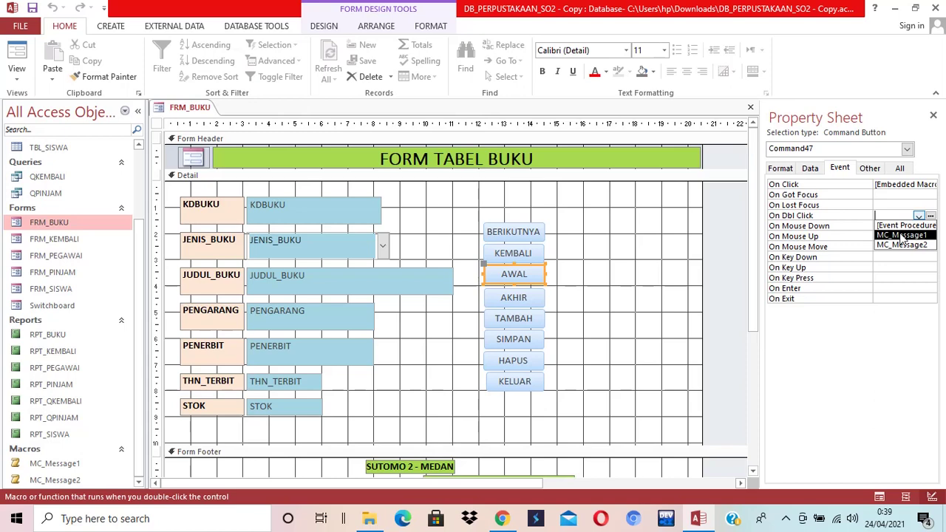
left_click(904, 235)
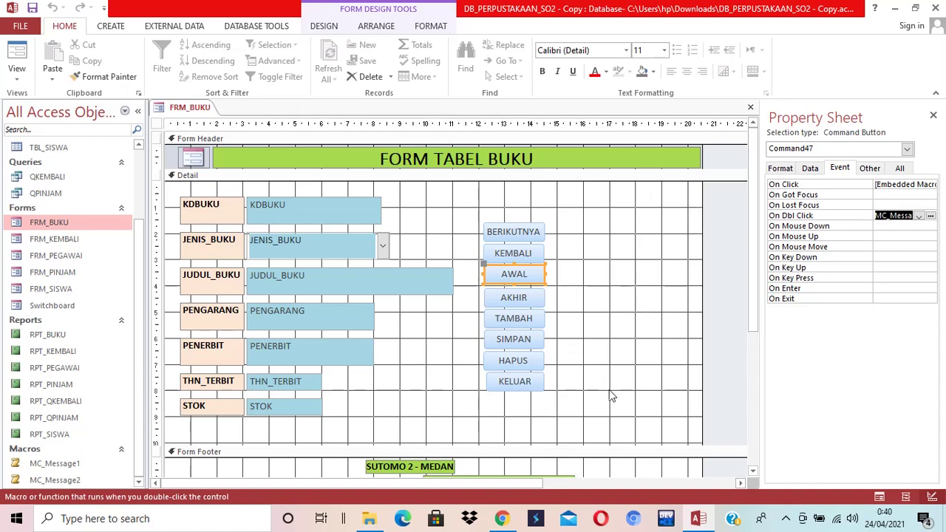
Assign the MC_Message2 macro to the SIMPAN button's On Dbl Click event
left_click(536, 340)
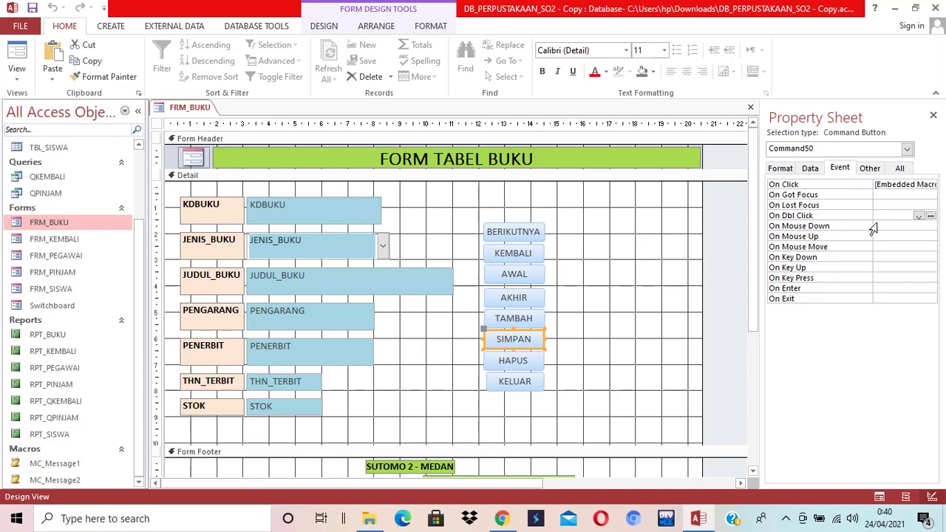
left_click(919, 215)
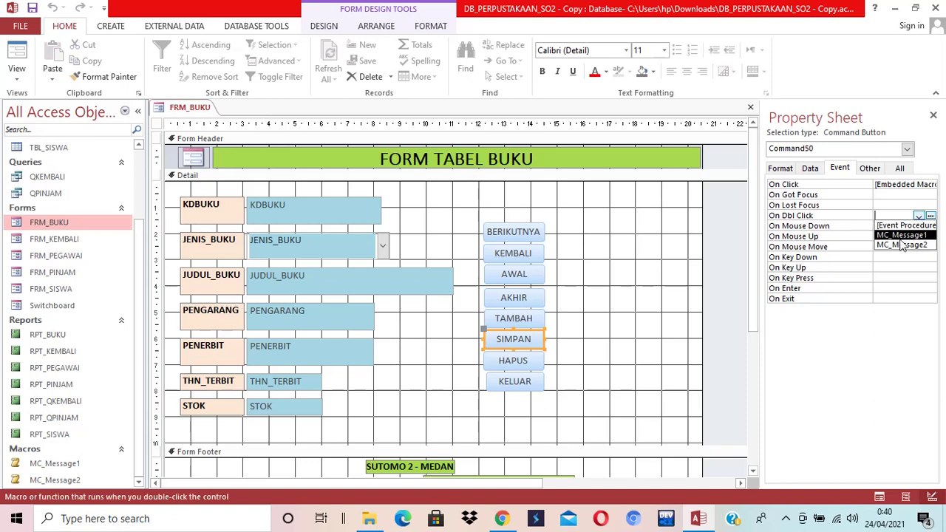
left_click(901, 242)
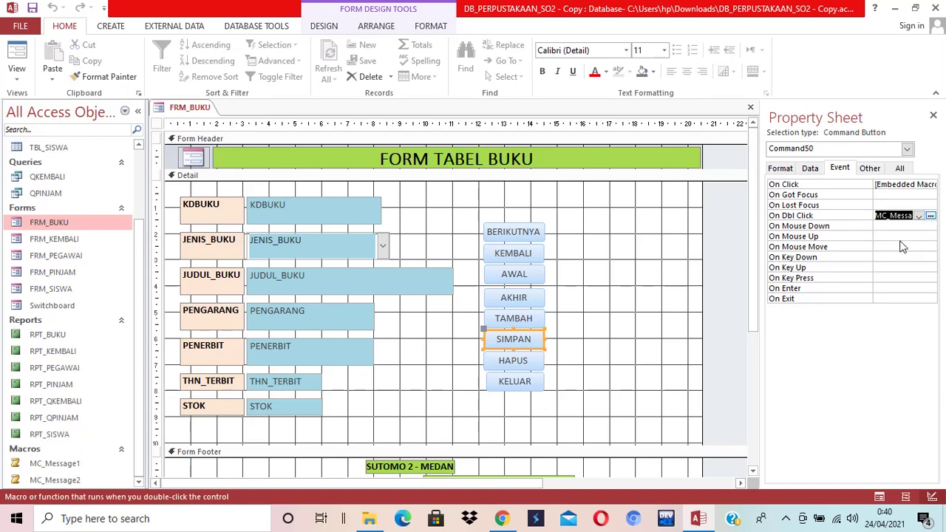
Save the FRM_BUKU form design and close it
right_click(196, 111)
left_click(220, 119)
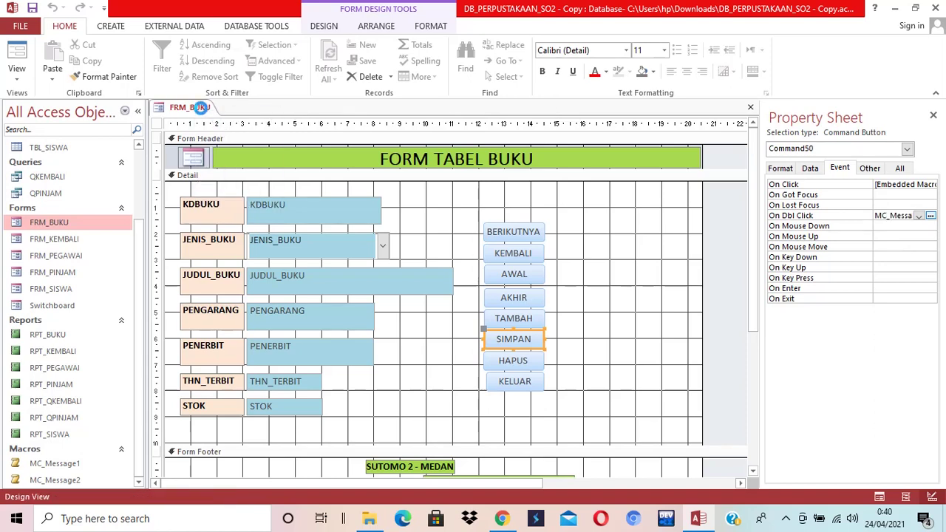
right_click(202, 108)
left_click(243, 154)
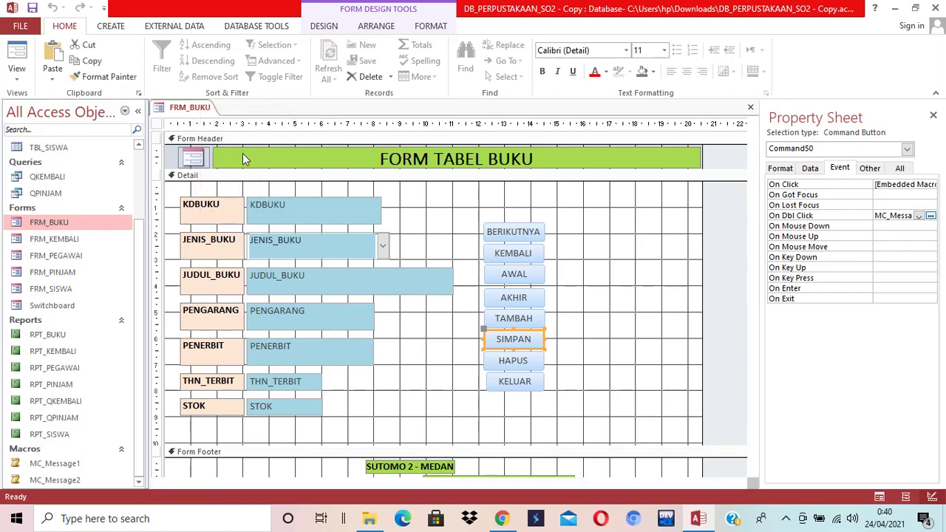
Open FRM_BUKU, add a blank record and test the SIMPAN and AWAL message boxes, dismissing each one
double_click(56, 222)
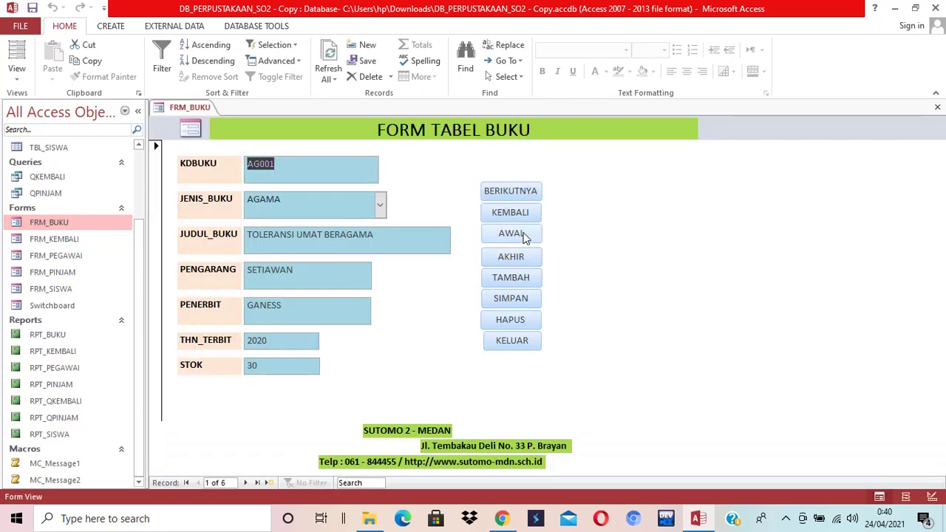
left_click(525, 282)
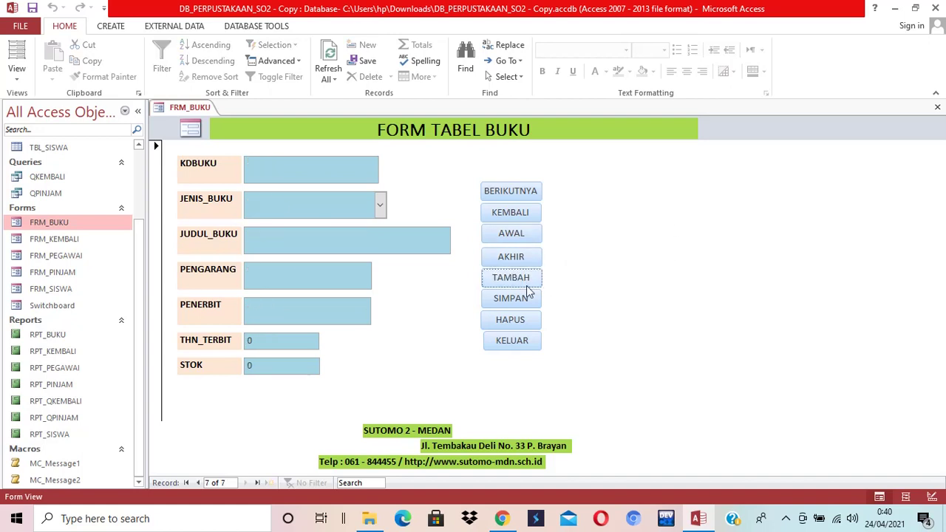
left_click(524, 283)
left_click(524, 299)
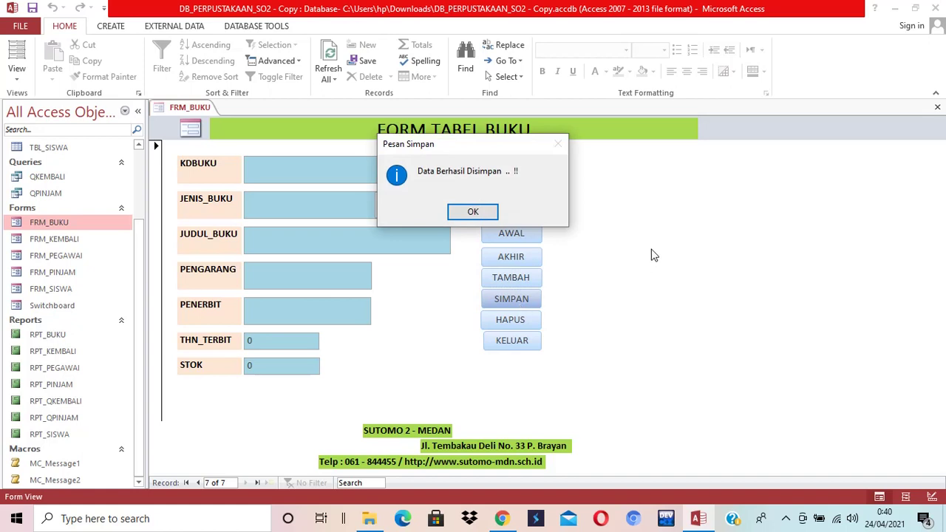
left_click(473, 215)
left_click(512, 235)
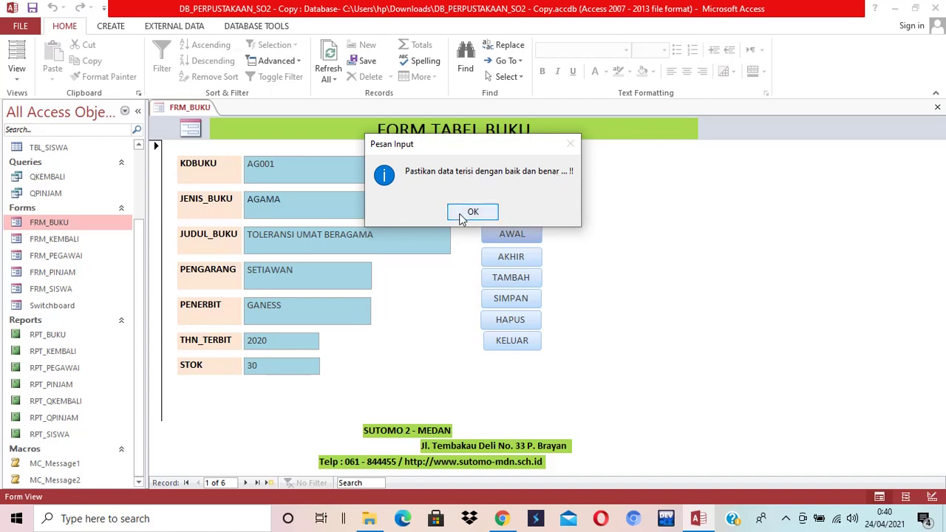
left_click(471, 212)
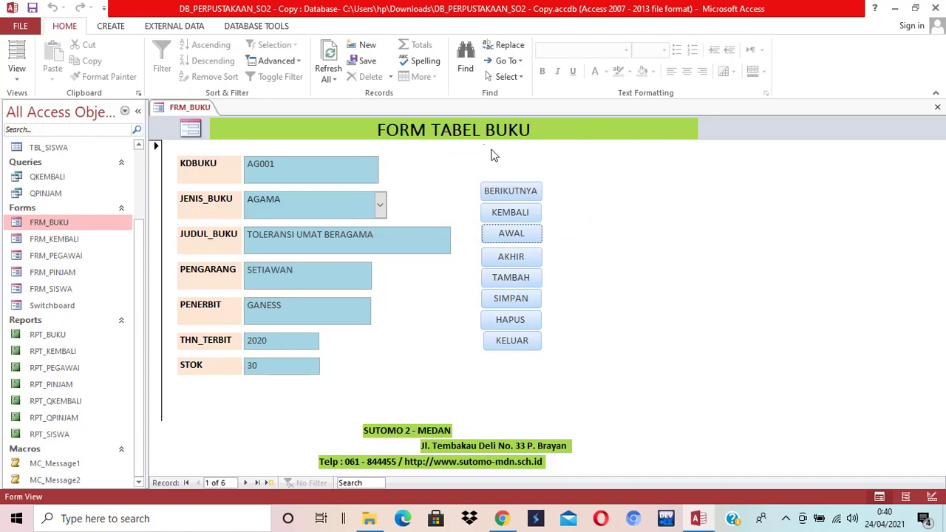
Reopen FRM_BUKU in Design View and change the AWAL button's On Dbl Click event to [Event Procedure]
right_click(47, 224)
left_click(87, 269)
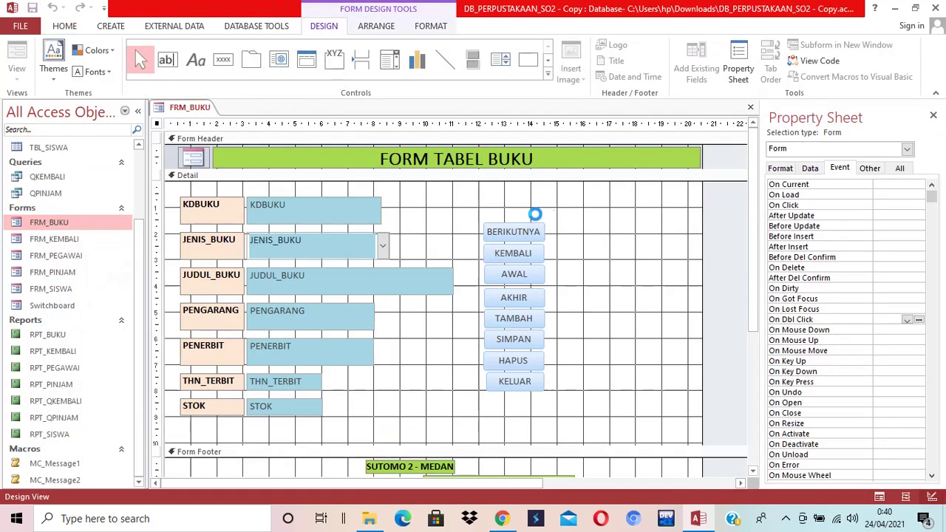
left_click(515, 275)
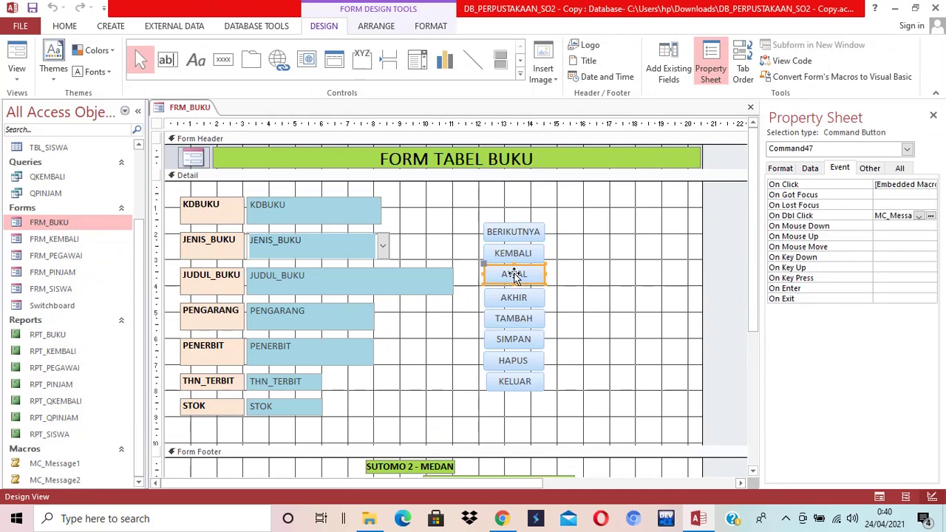
left_click(919, 216)
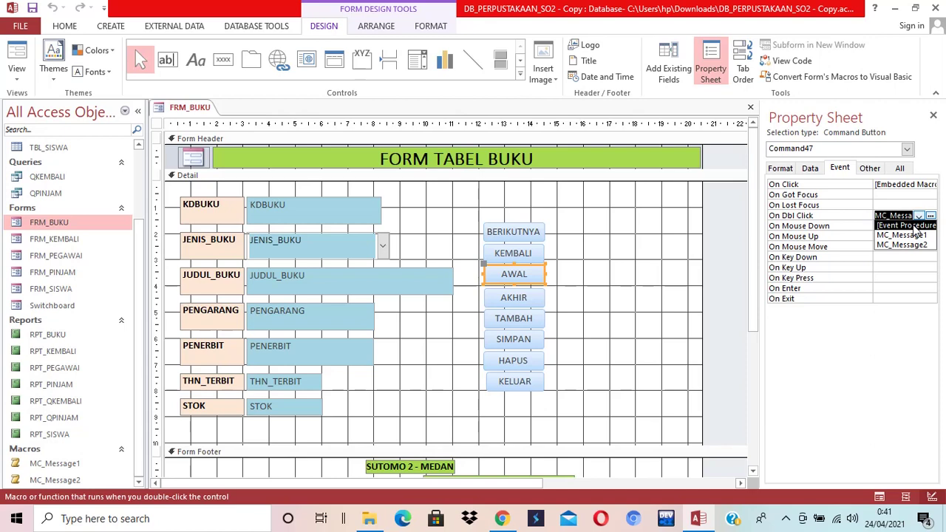
left_click(913, 225)
left_click(903, 235)
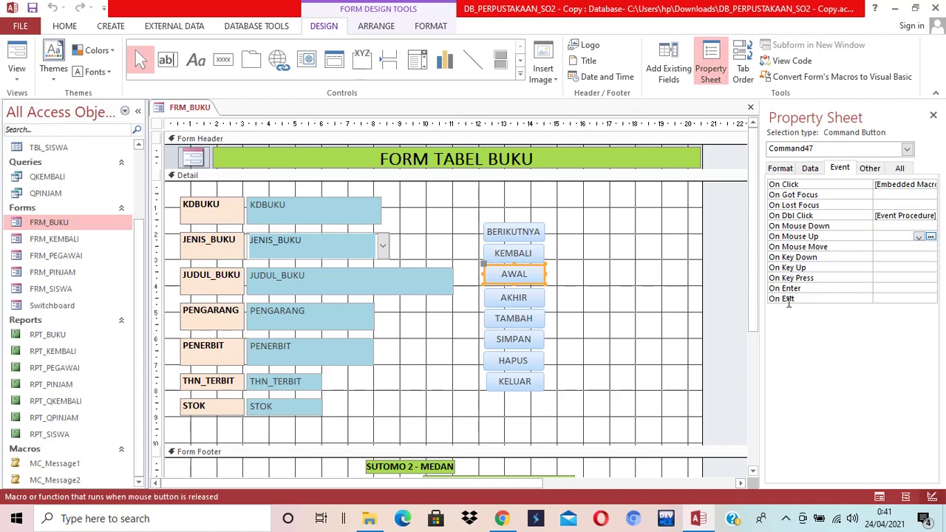
Assign the MC_Message1 macro to the TAMBAH button's On Dbl Click event in FRM_BUKU
left_click(519, 319)
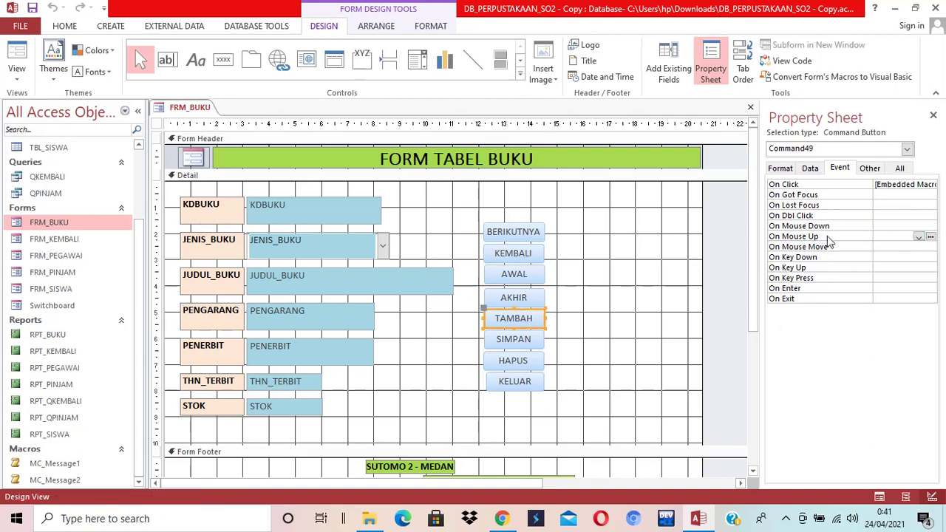
left_click(901, 215)
left_click(919, 215)
left_click(915, 238)
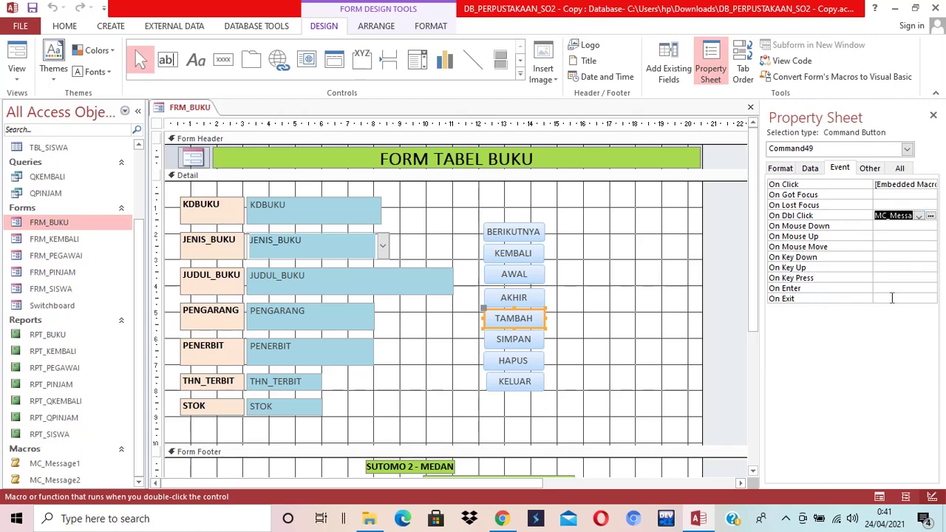
Assign the MC_Message1 macro to the TAMBAH button's On Exit event and save the FRM_BUKU form
left_click(829, 290)
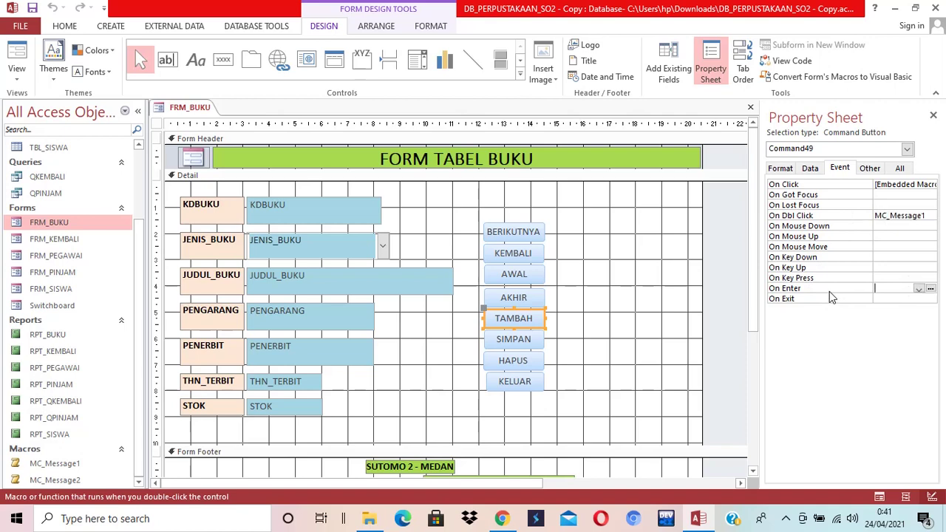
left_click(916, 297)
left_click(920, 298)
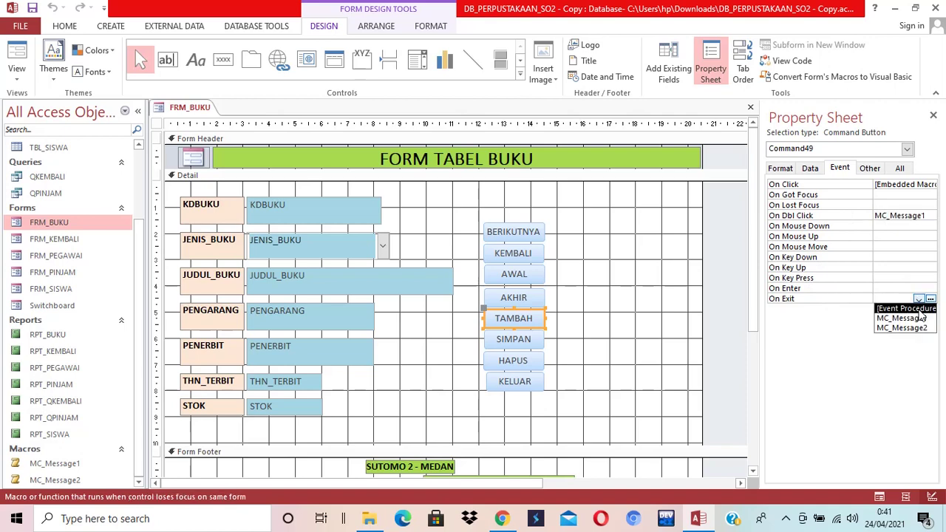
left_click(920, 318)
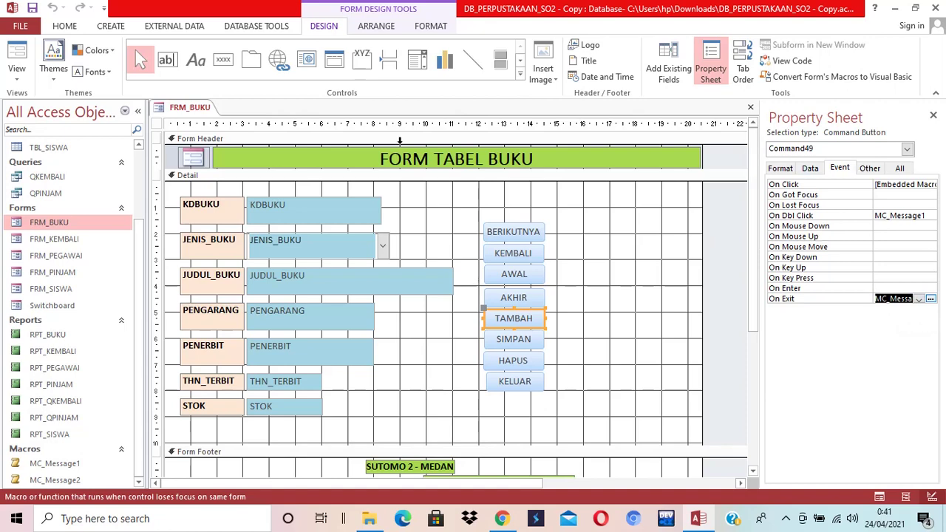
right_click(192, 112)
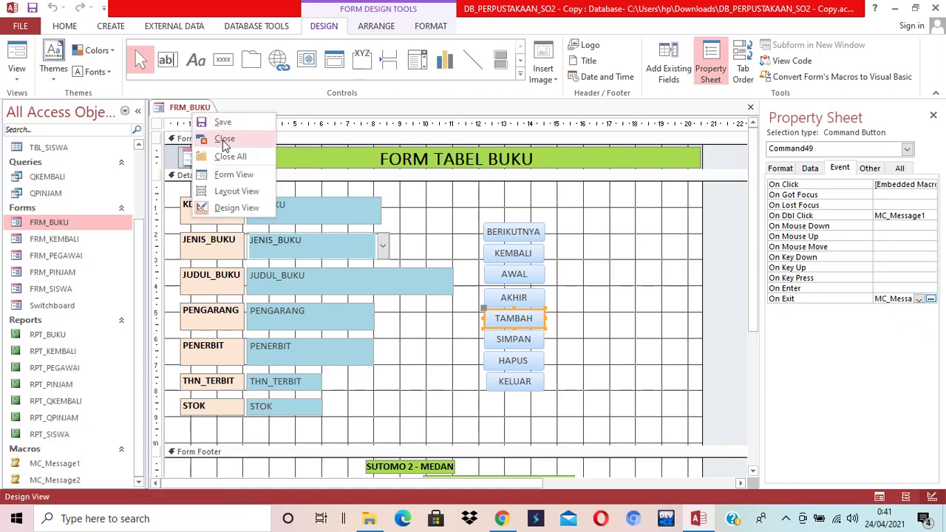
left_click(226, 123)
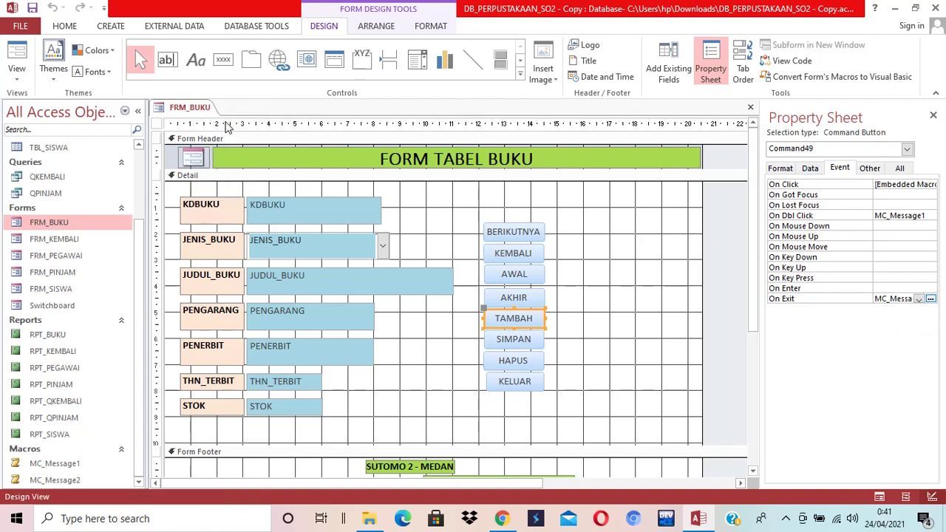
Open FRM_BUKU, test the TAMBAH and SIMPAN message boxes, dismissing each one, and close the form
double_click(42, 226)
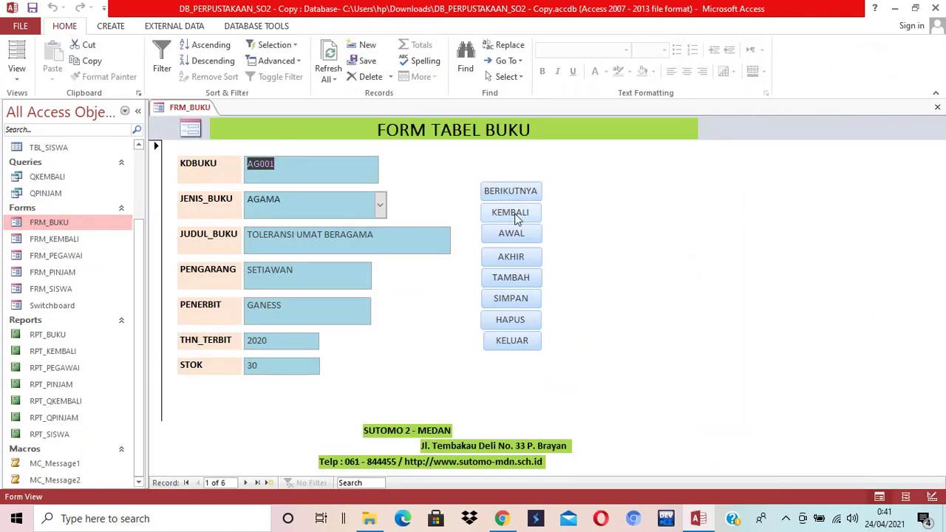
left_click(518, 299)
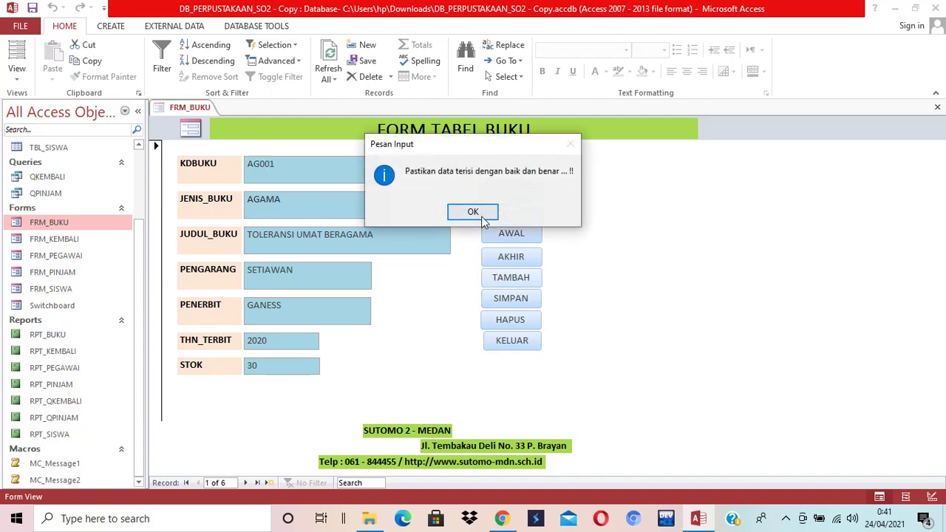
left_click(466, 214)
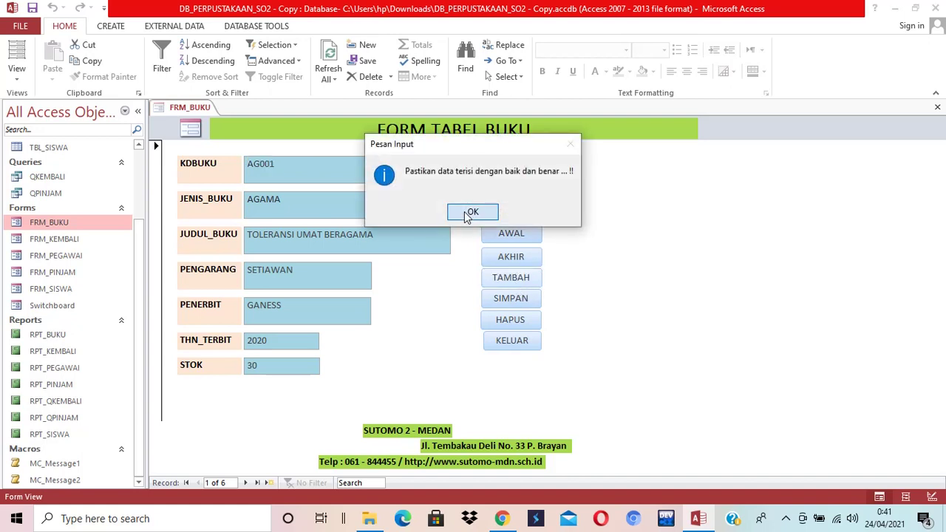
left_click(508, 281)
left_click(484, 213)
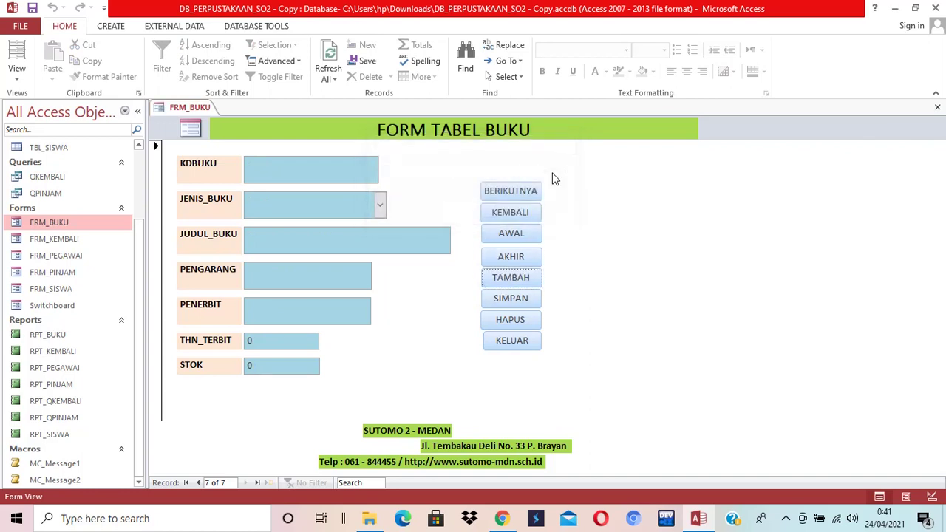
left_click(520, 300)
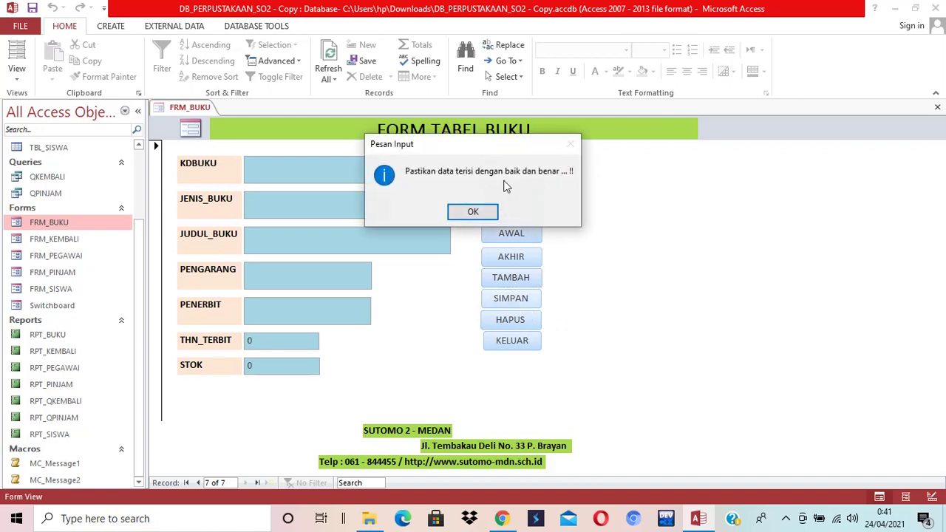
left_click(485, 212)
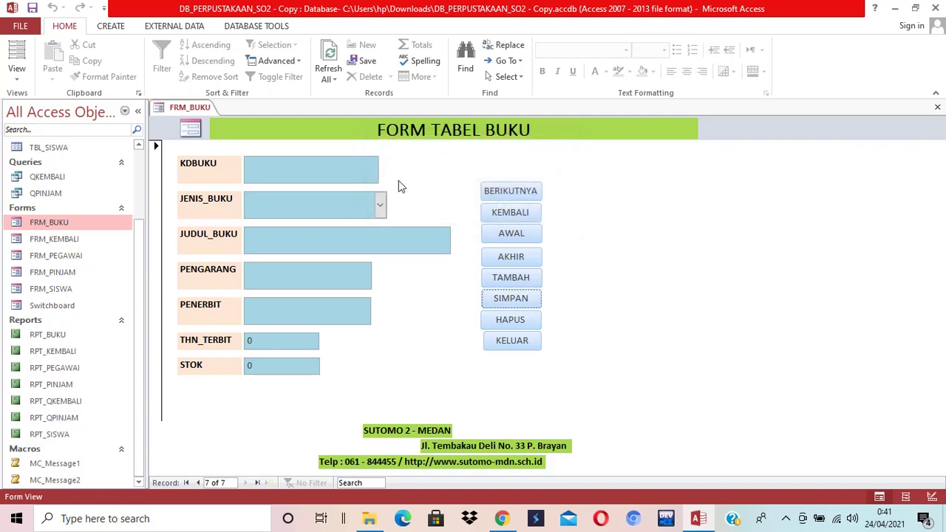
right_click(185, 108)
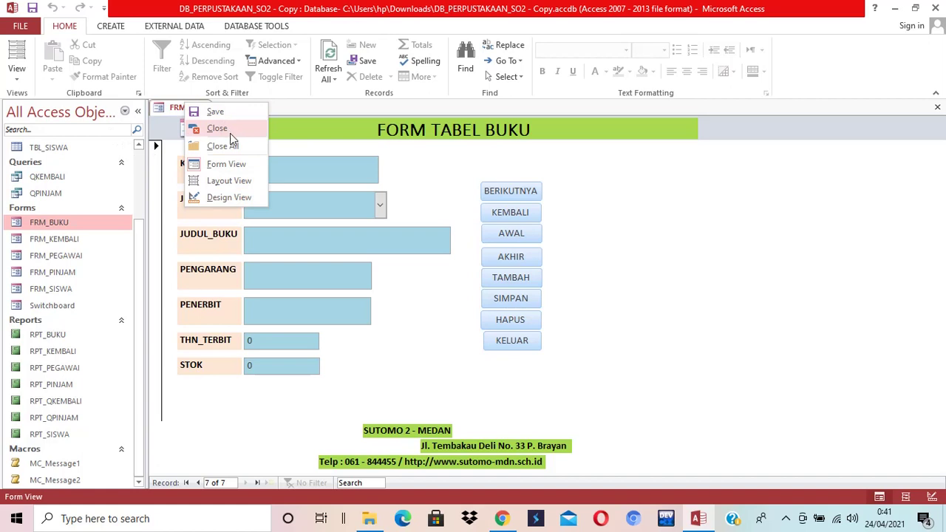
left_click(230, 132)
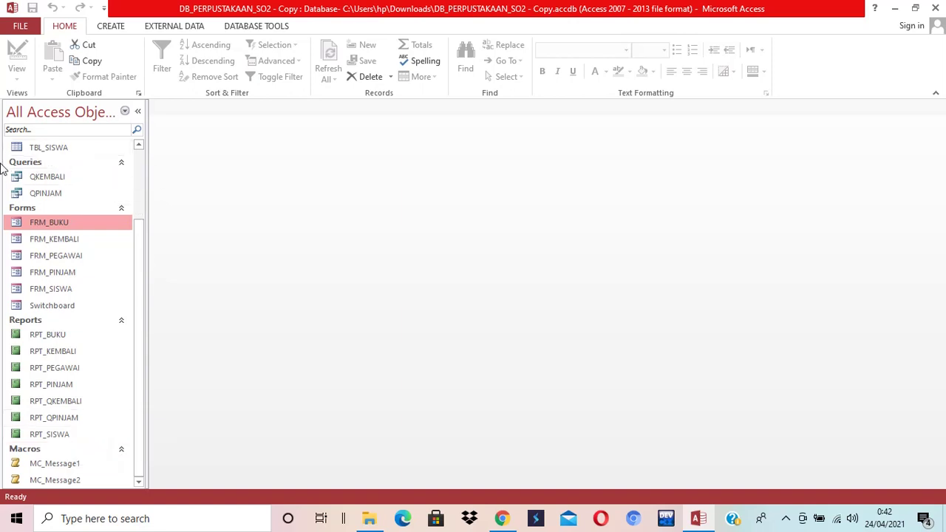
Open FRM_PEGAWAI in Design View and assign the MC_Message1 macro to the TAMBAH button's On Exit event
left_click(62, 244)
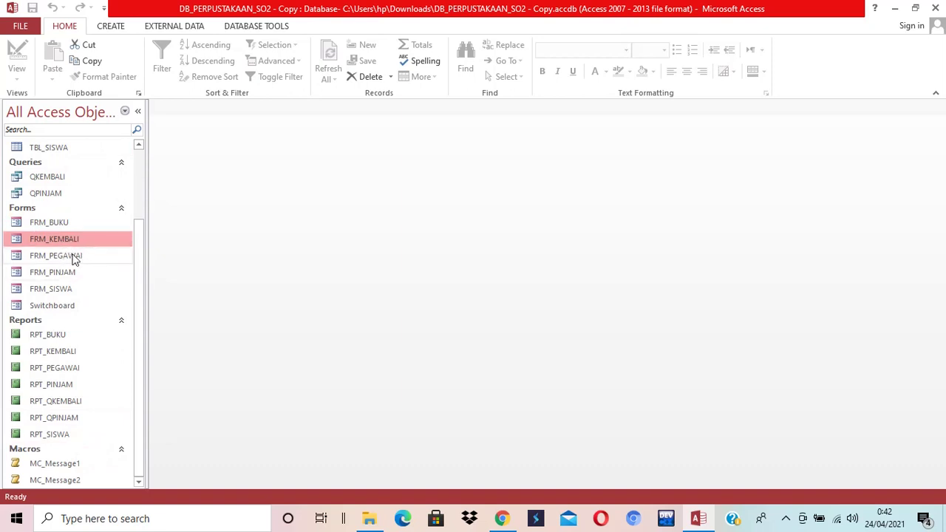
right_click(73, 256)
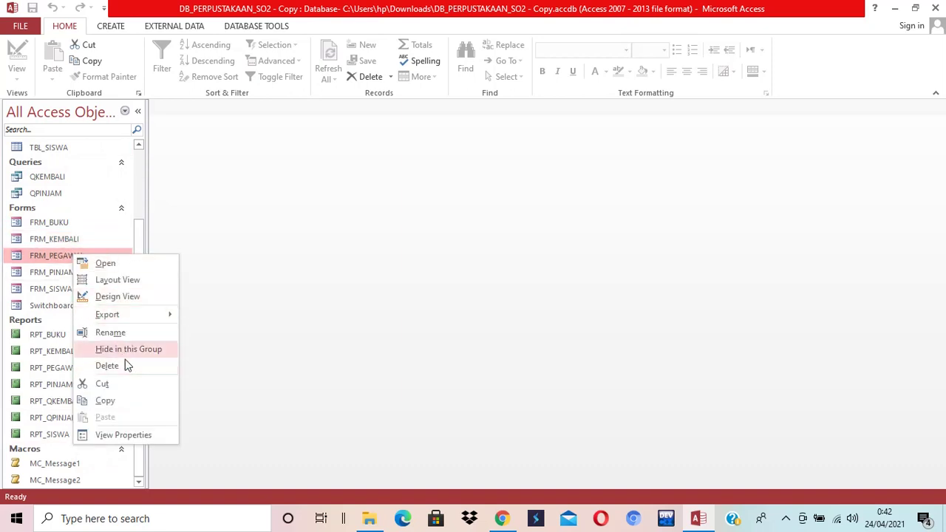
left_click(119, 298)
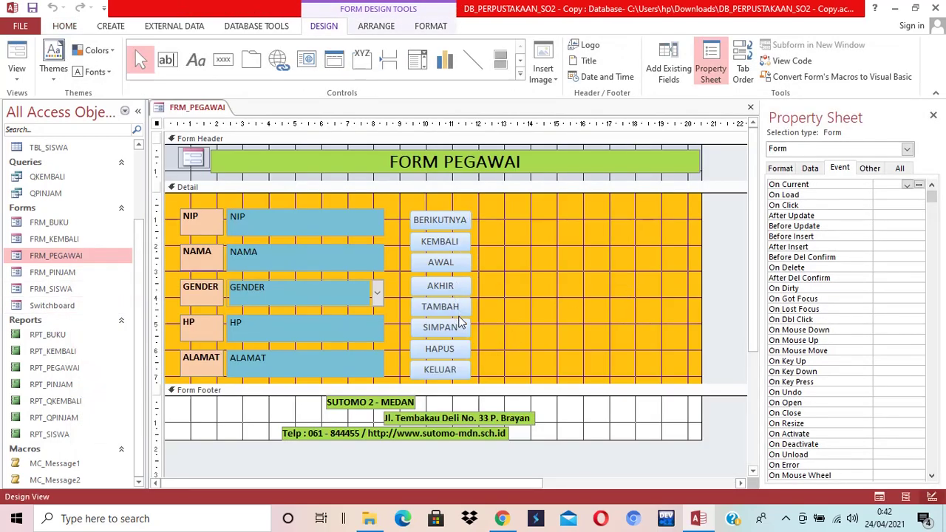
left_click(446, 270)
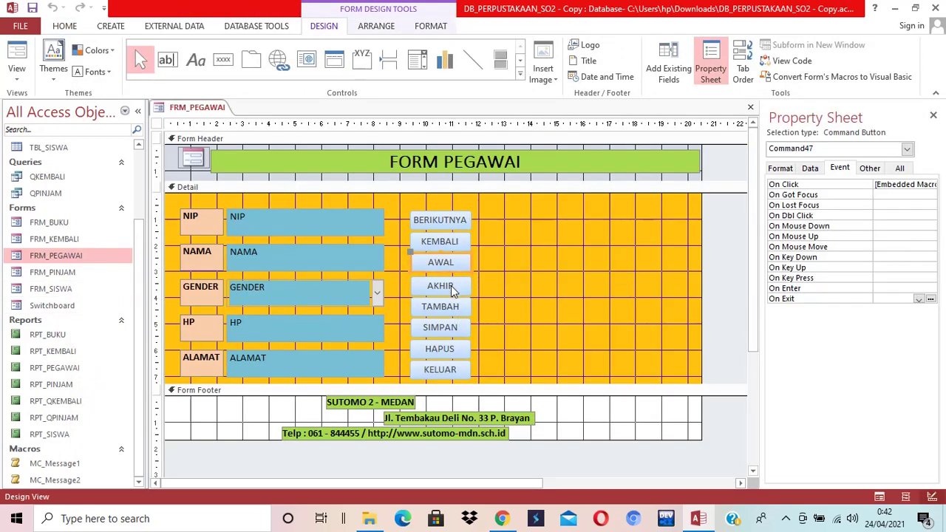
left_click(448, 314)
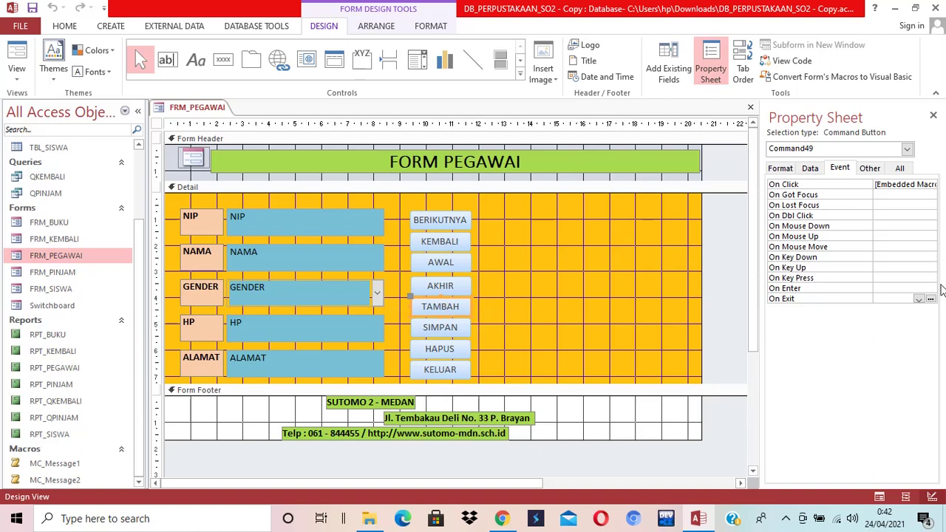
left_click(919, 299)
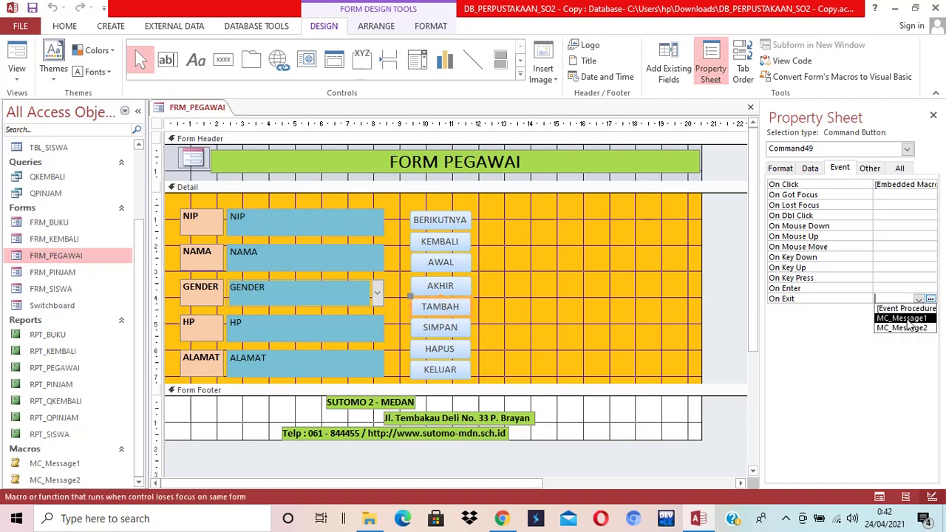
left_click(910, 321)
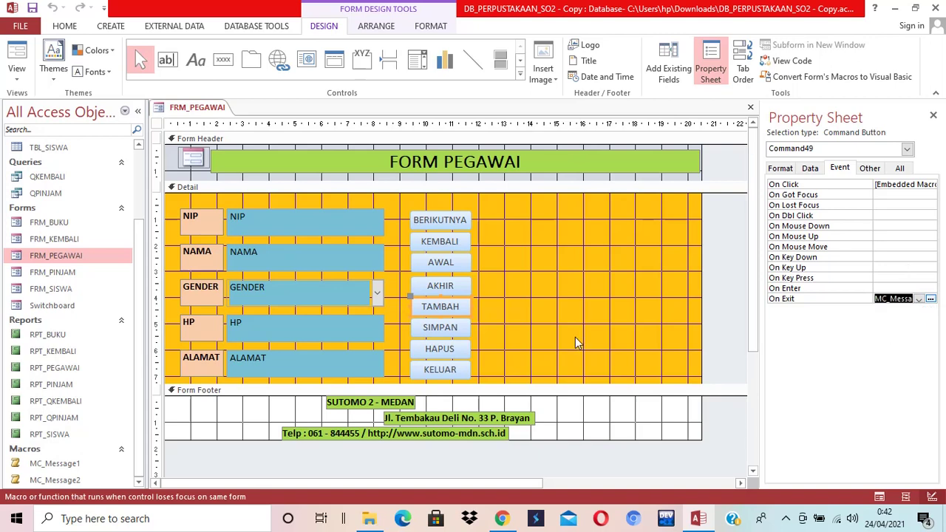
Assign the MC_Message2 macro to the SIMPAN button's On Exit event in FRM_PEGAWAI
left_click(452, 328)
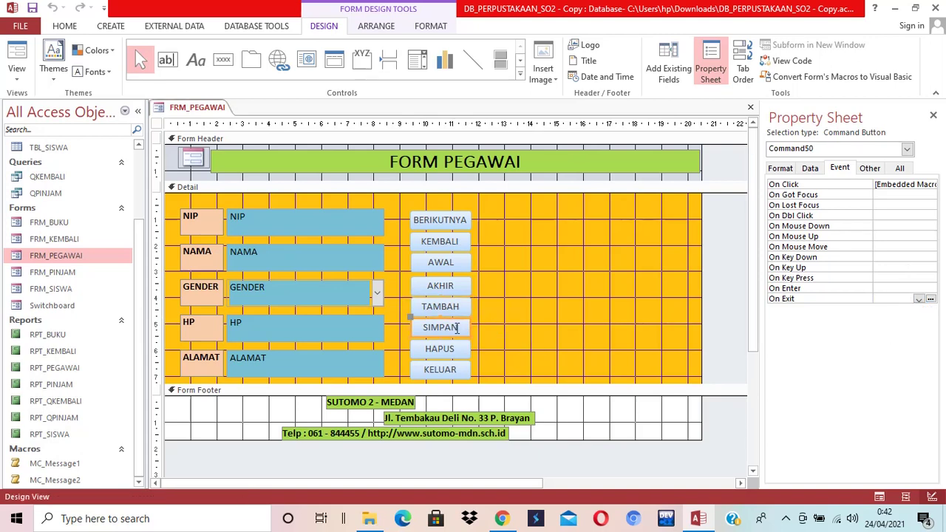
left_click(919, 299)
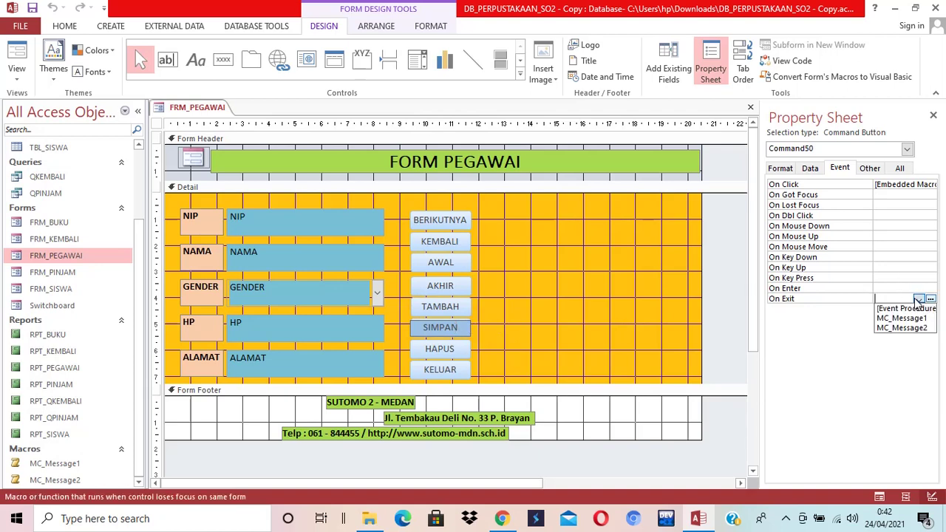
left_click(921, 329)
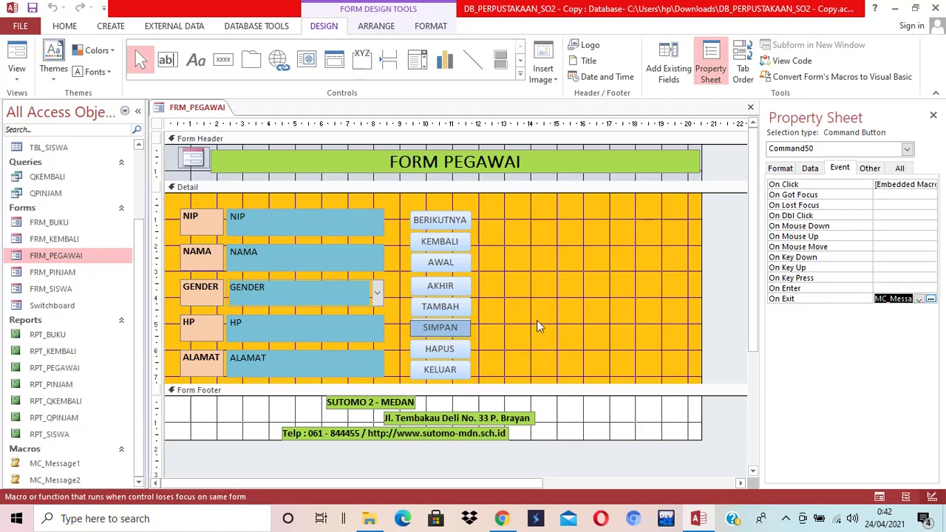
Save the FRM_PEGAWAI form design and close it
right_click(190, 109)
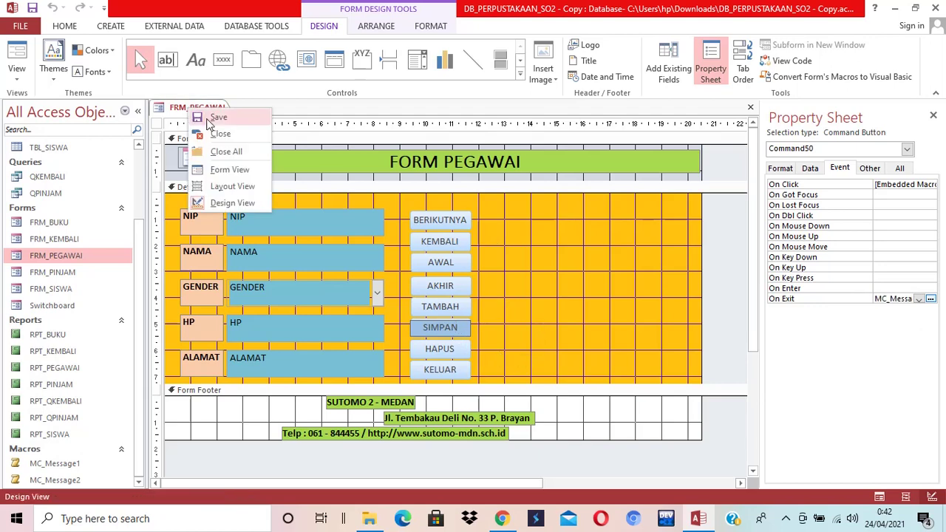
left_click(215, 118)
right_click(206, 109)
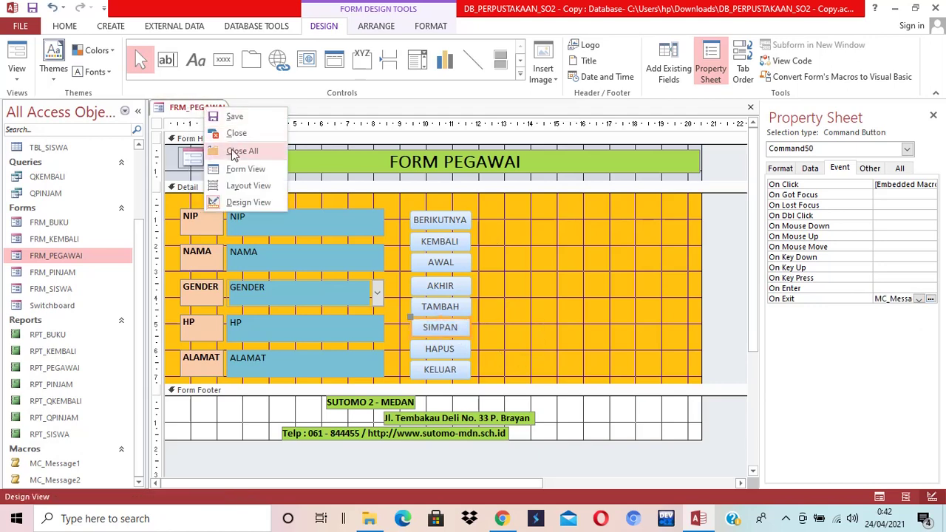
left_click(242, 151)
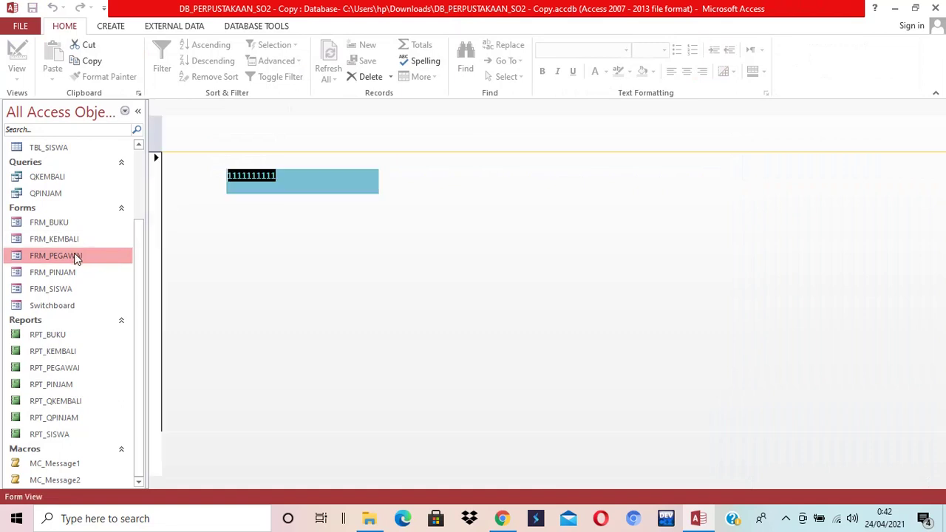
Open FRM_PEGAWAI, add a blank record with TAMBAH and test the TAMBAH and SIMPAN message boxes, dismissing each one
double_click(77, 256)
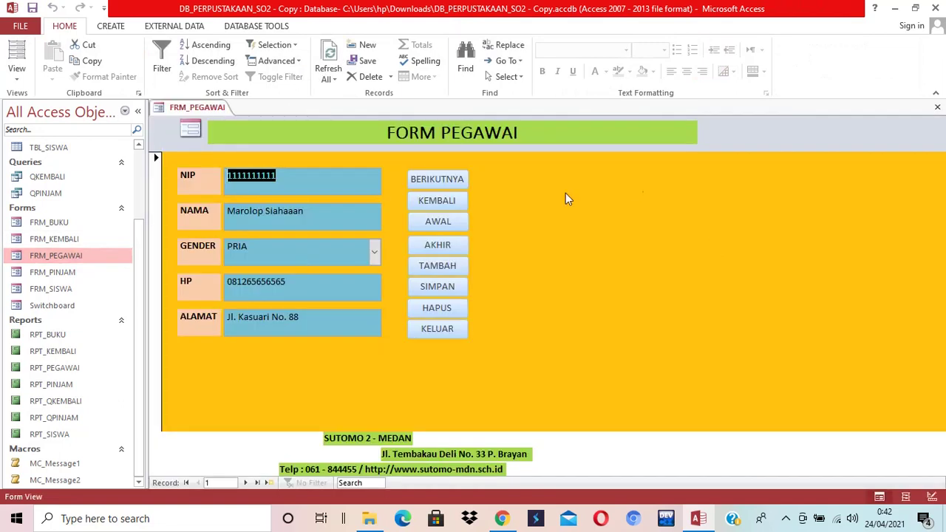
left_click(437, 267)
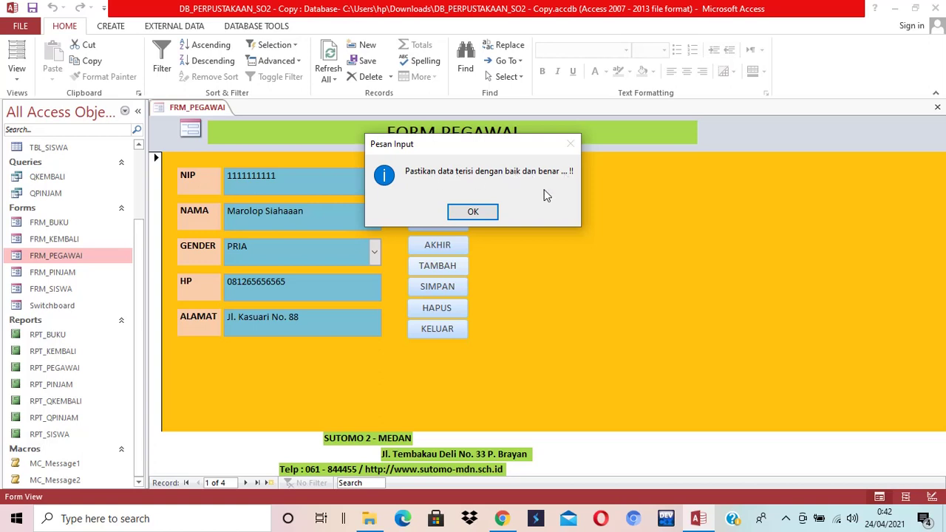
left_click(478, 217)
left_click(473, 213)
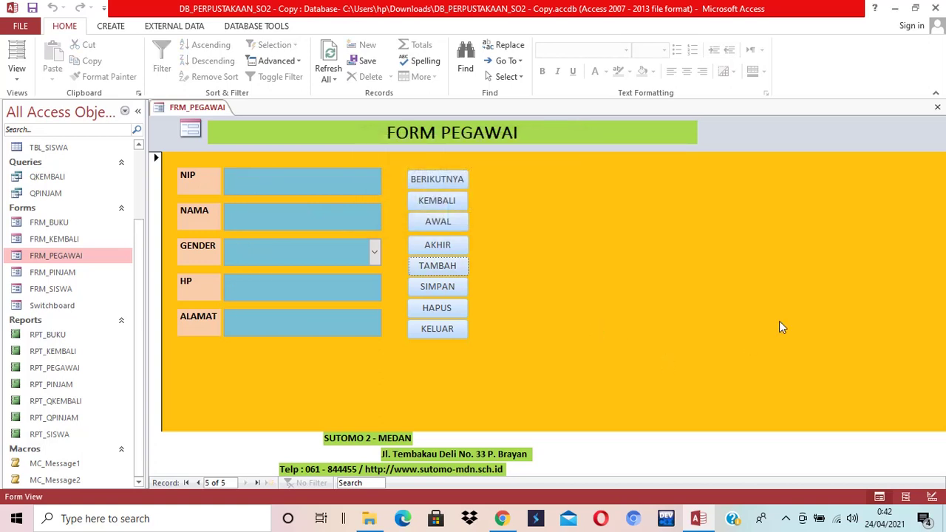
left_click(434, 289)
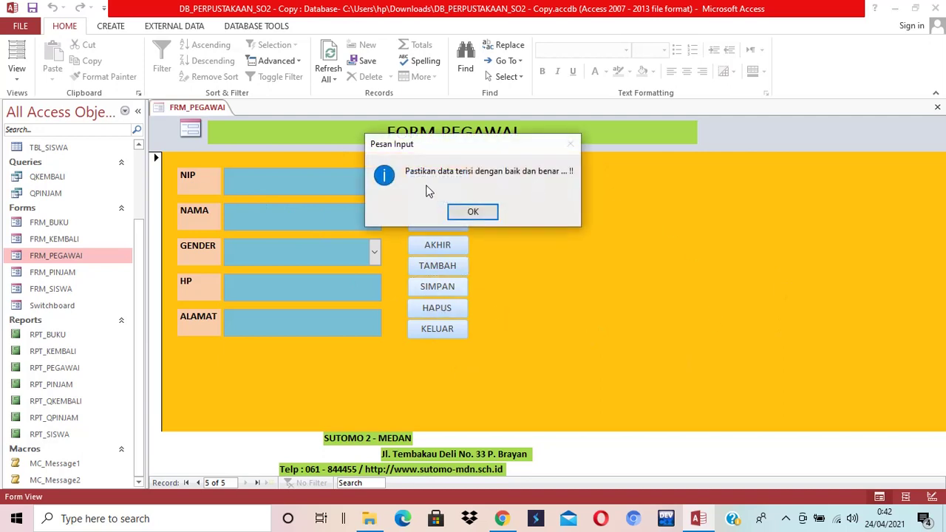
left_click(481, 211)
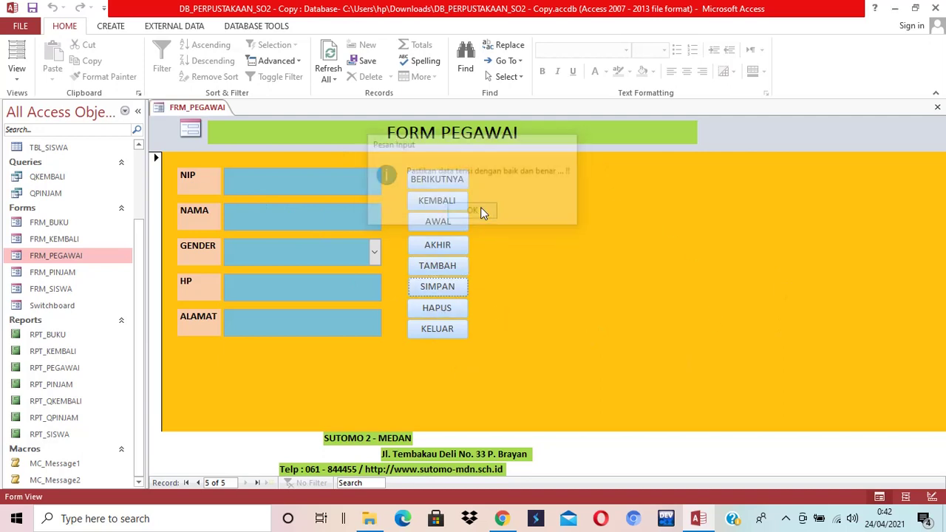
left_click(442, 290)
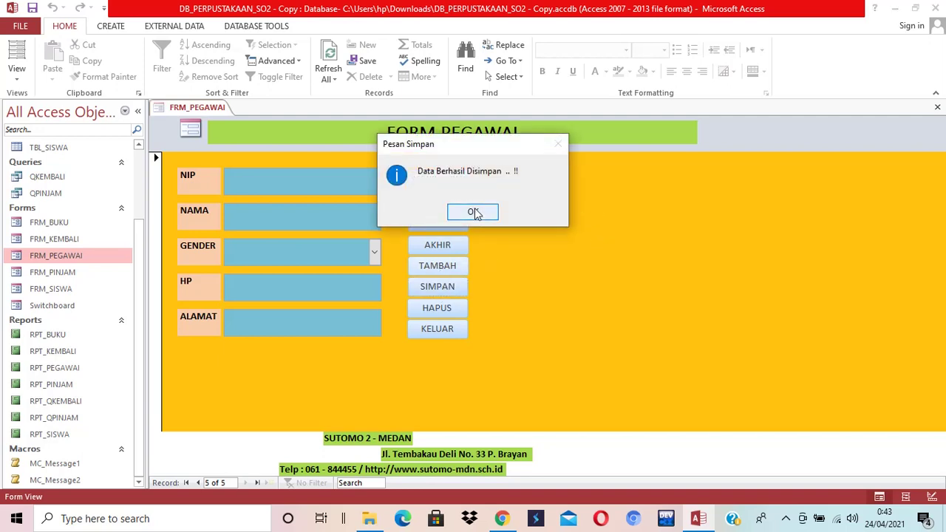
left_click(473, 212)
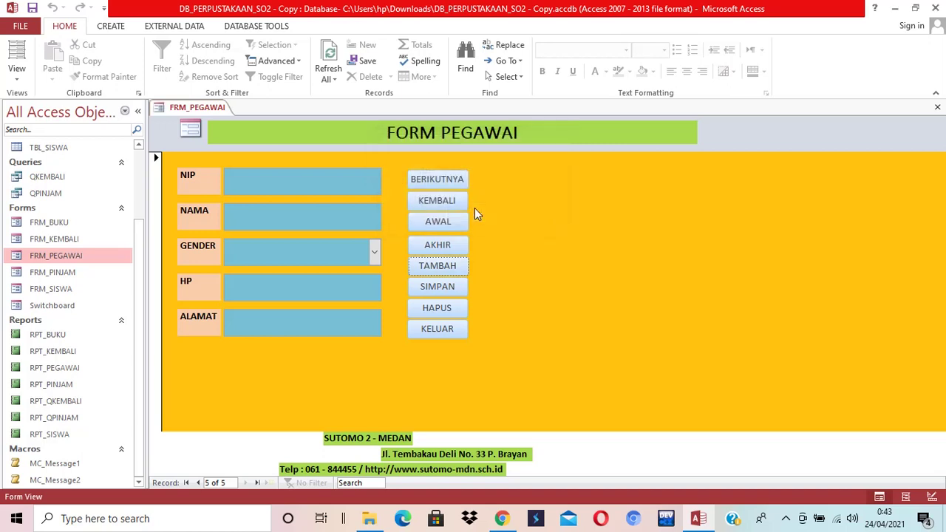
right_click(194, 109)
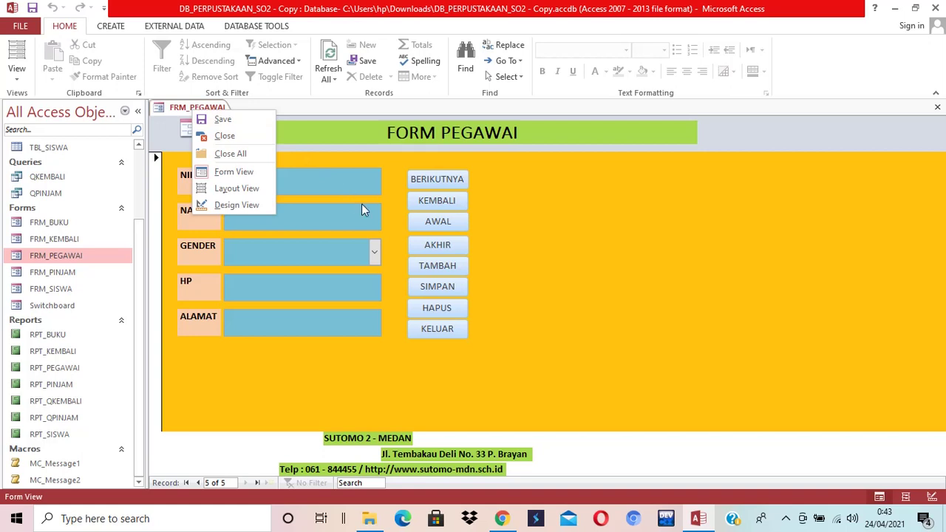